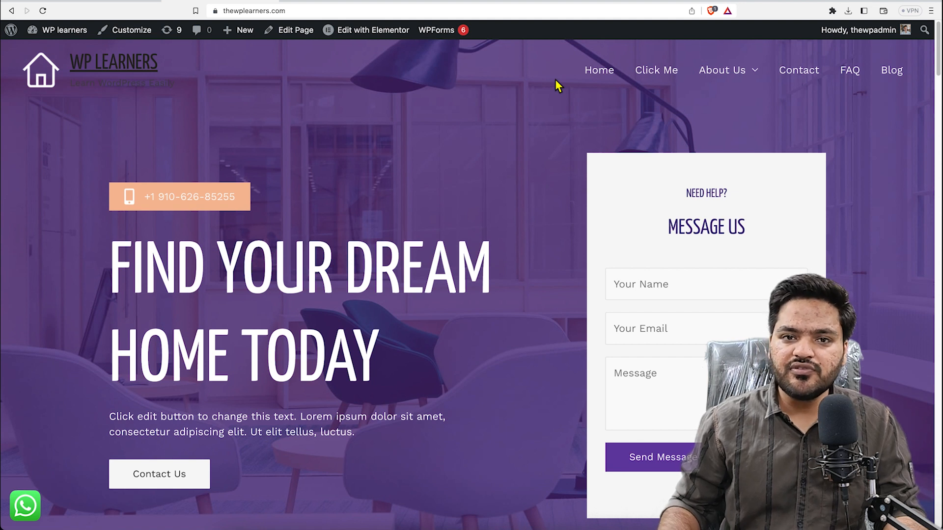
Switch to the WordPress dashboard and open the Menus management page.
{"action": "mouse_move", "coordinate": [709, 82]}
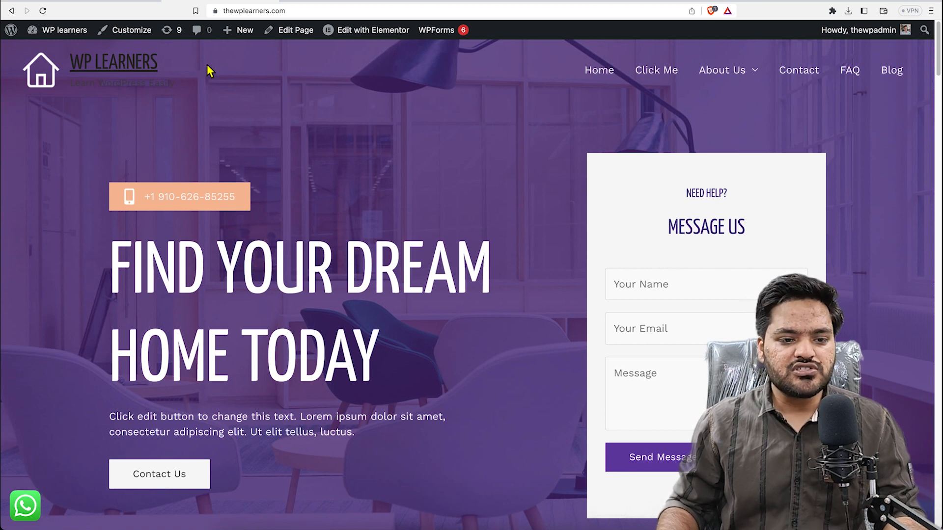
{"action": "left_click", "coordinate": [121, 1]}
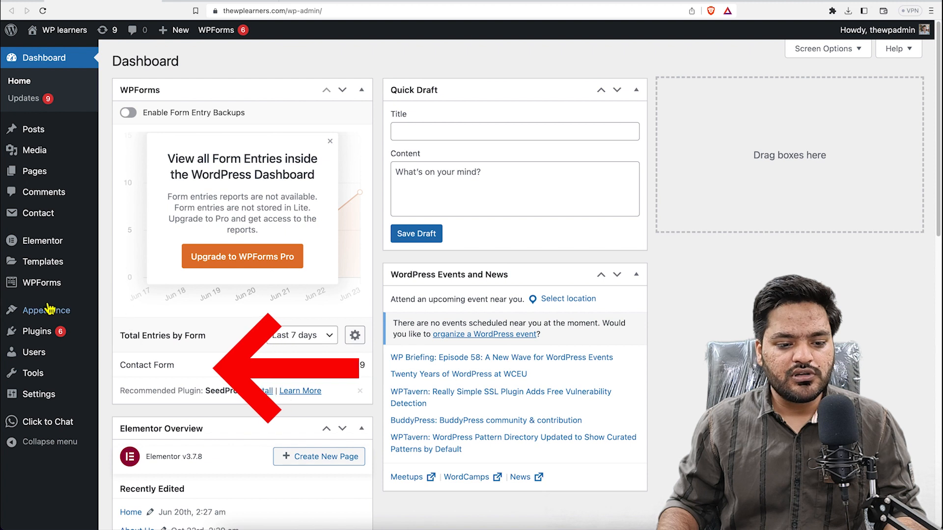
{"action": "mouse_move", "coordinate": [48, 312]}
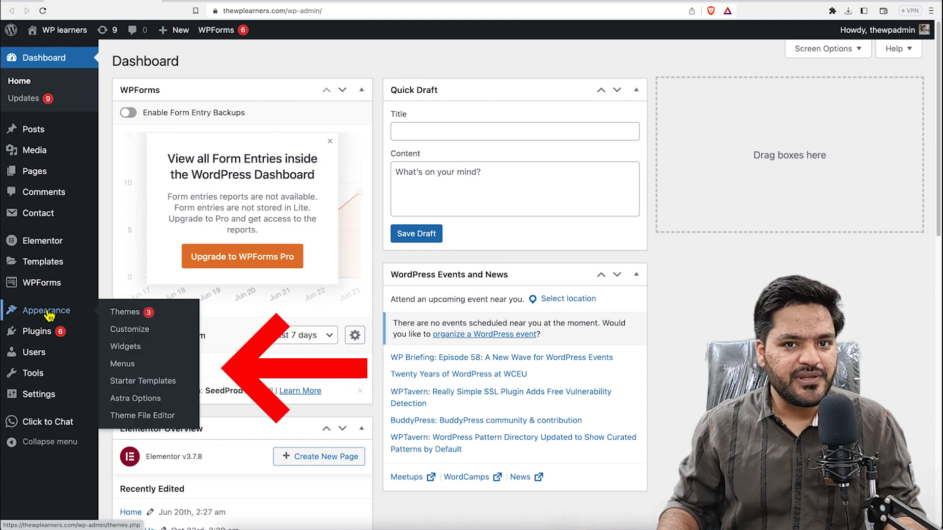
{"action": "left_click", "coordinate": [132, 369]}
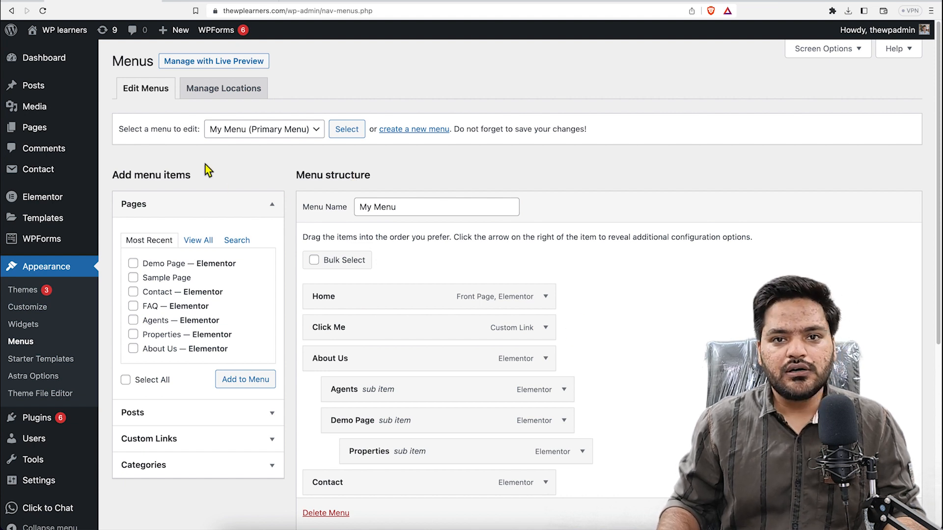
Review which existing menus can be edited and compare them with the navigation on the live site's homepage.
{"action": "left_click", "coordinate": [228, 2]}
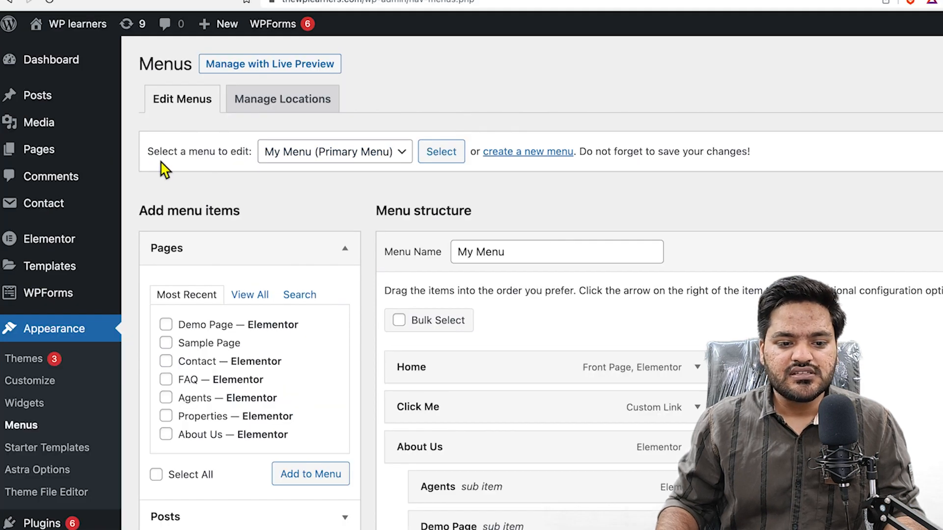
{"action": "left_click", "coordinate": [392, 159]}
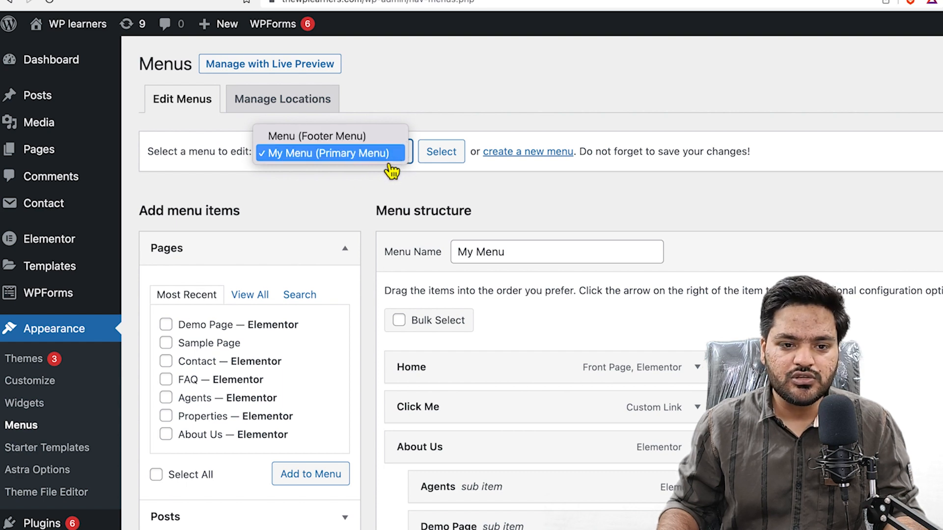
{"action": "left_click", "coordinate": [299, 2]}
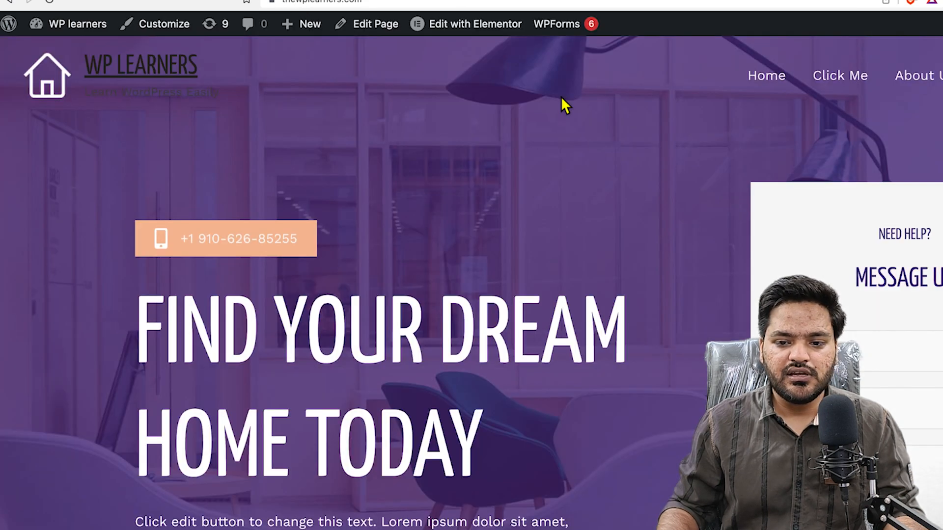
{"action": "left_click", "coordinate": [211, 2]}
{"action": "left_click", "coordinate": [369, 166]}
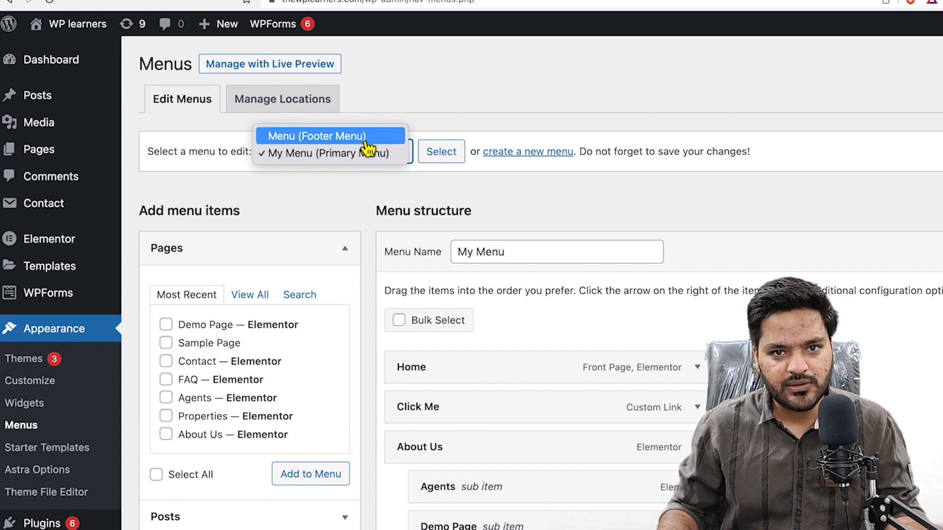
{"action": "left_click", "coordinate": [388, 189]}
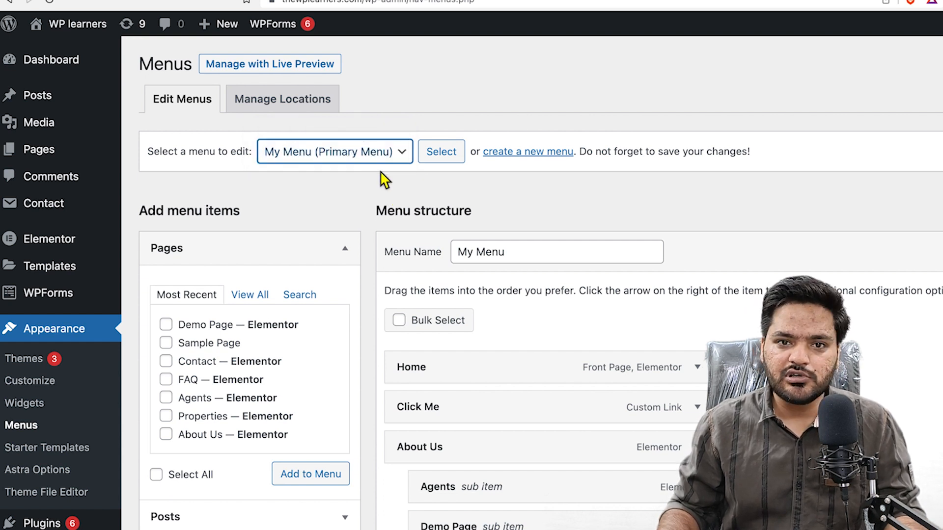
Create a new menu named "Header Menu" with Primary Menu as its display location.
{"action": "left_click", "coordinate": [534, 163]}
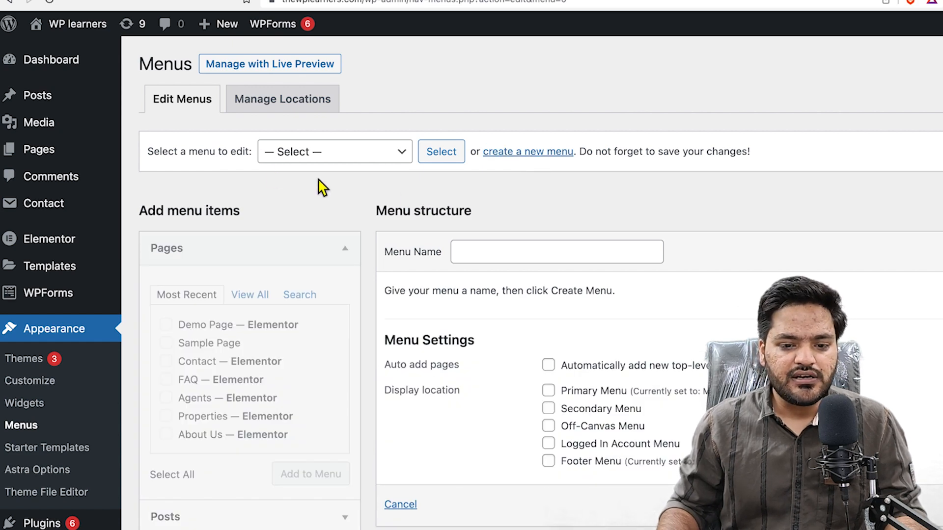
{"action": "left_click", "coordinate": [512, 258]}
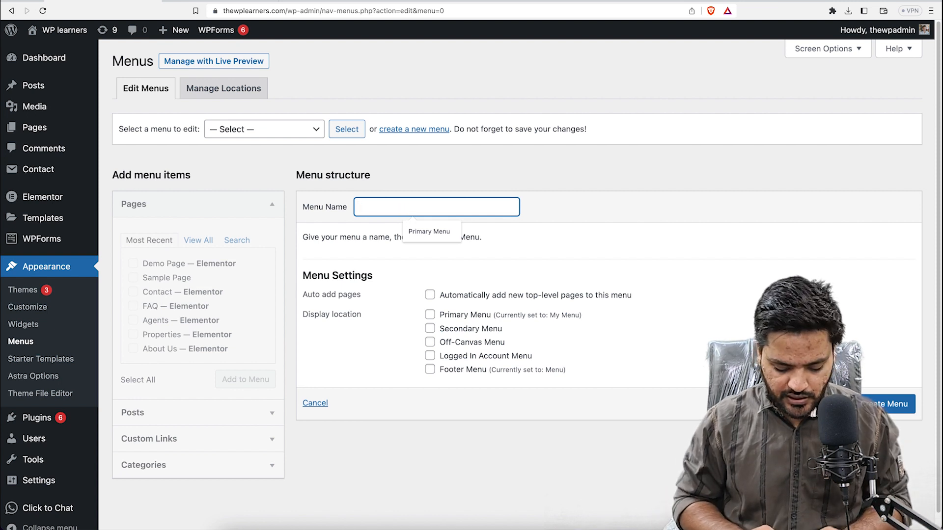
{"action": "type", "text": "Header Menu"}
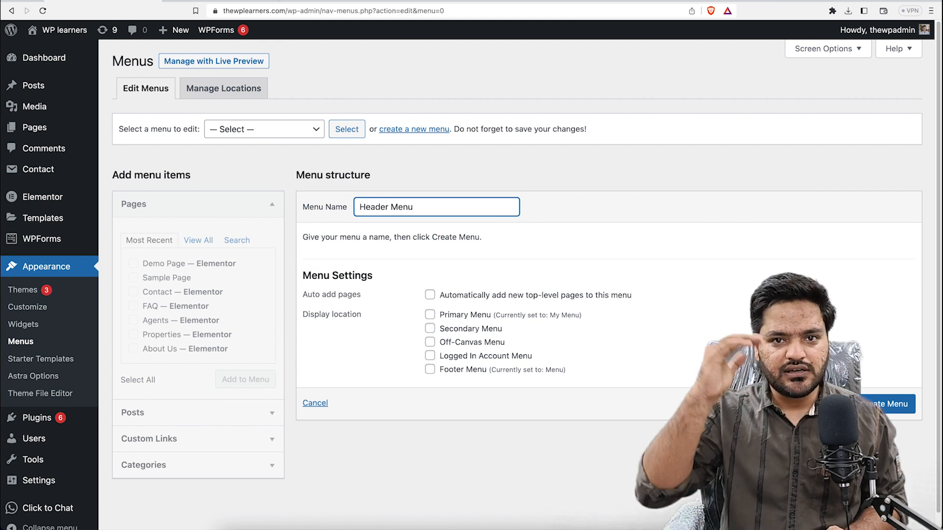
{"action": "left_click", "coordinate": [522, 268]}
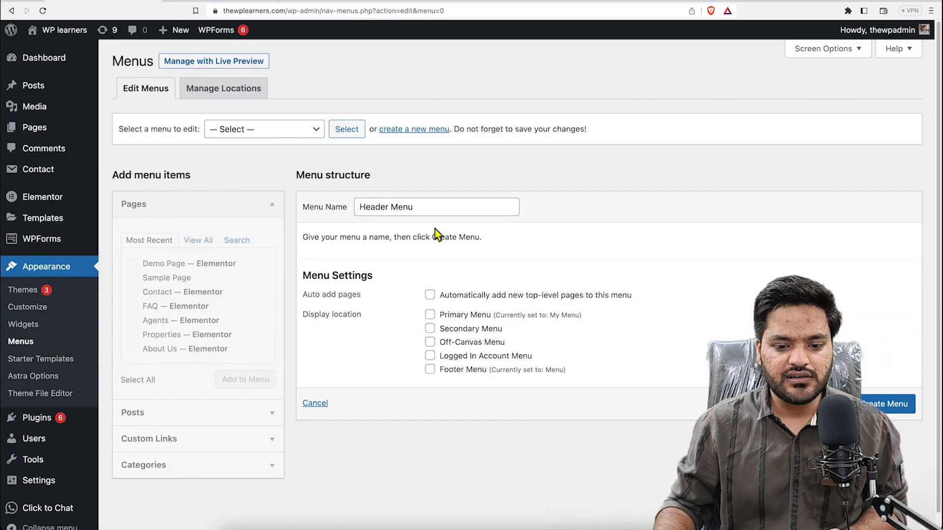
{"action": "left_click", "coordinate": [430, 316]}
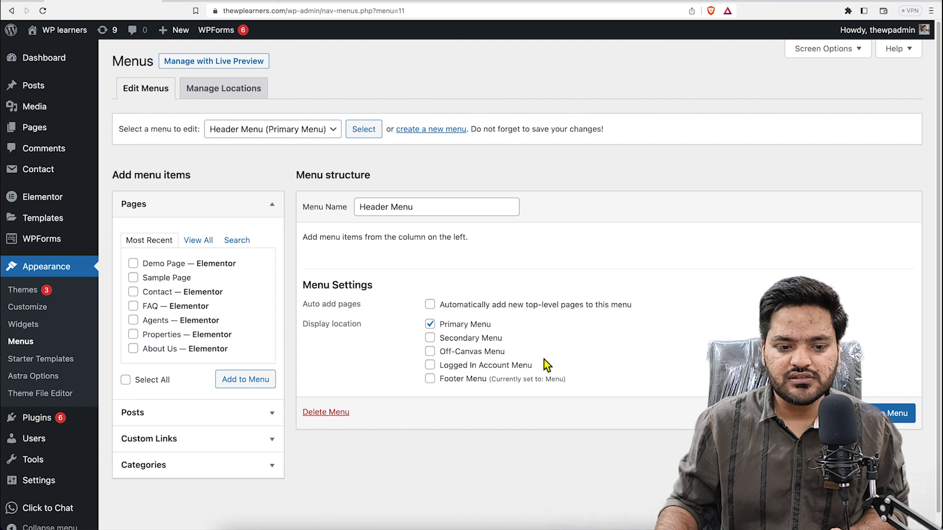
Choose Header Menu (Primary Menu) as the menu to edit and save it.
{"action": "left_click", "coordinate": [302, 141]}
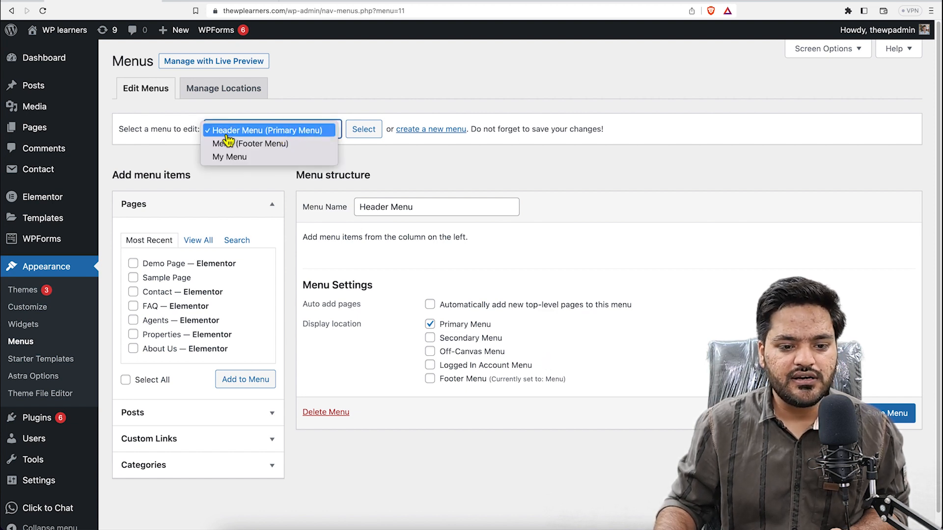
{"action": "left_click", "coordinate": [297, 135]}
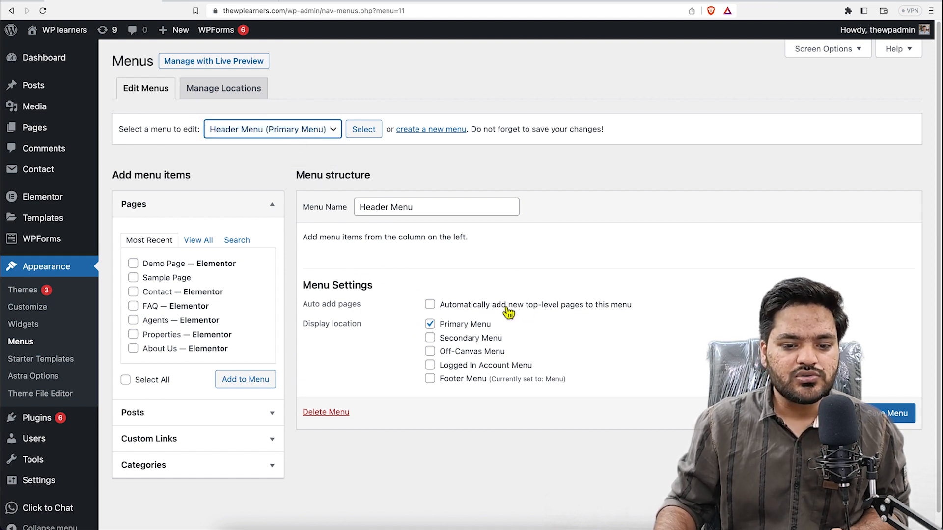
{"action": "left_click", "coordinate": [890, 415]}
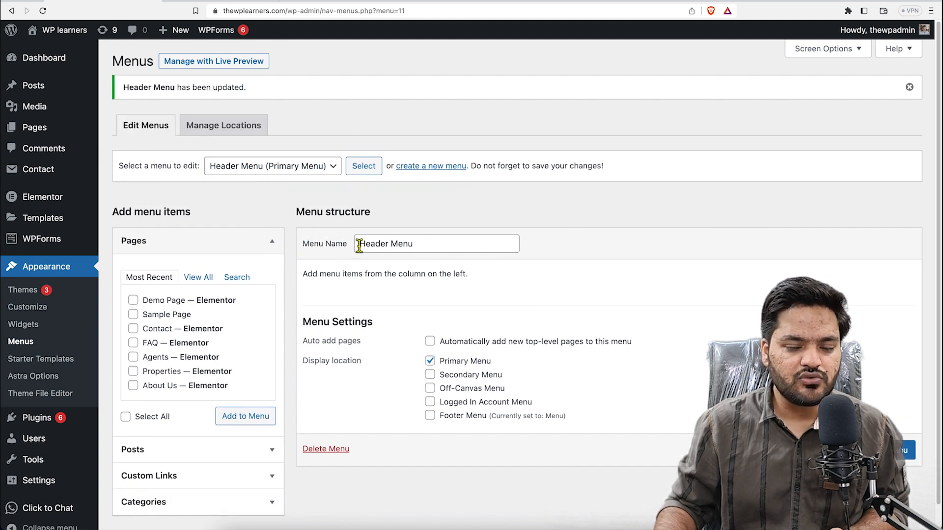
Check the list of editable menus, and reload the live homepage to inspect its header navigation.
{"action": "left_click", "coordinate": [310, 173]}
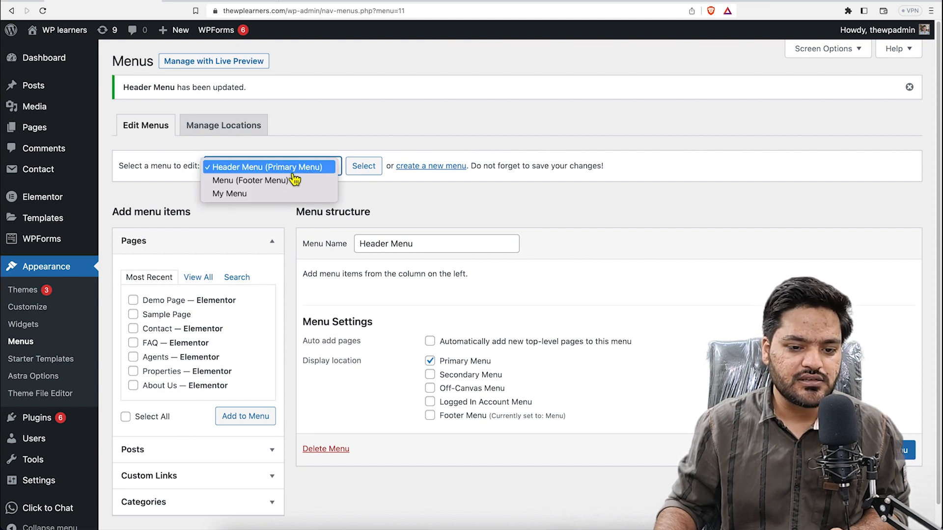
{"action": "left_click", "coordinate": [222, 1]}
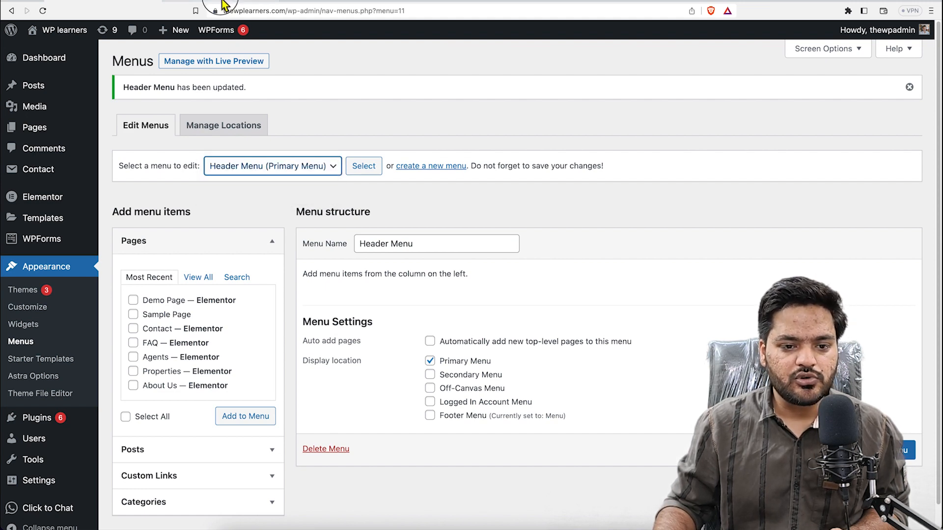
{"action": "left_click", "coordinate": [221, 1]}
{"action": "left_click", "coordinate": [43, 10]}
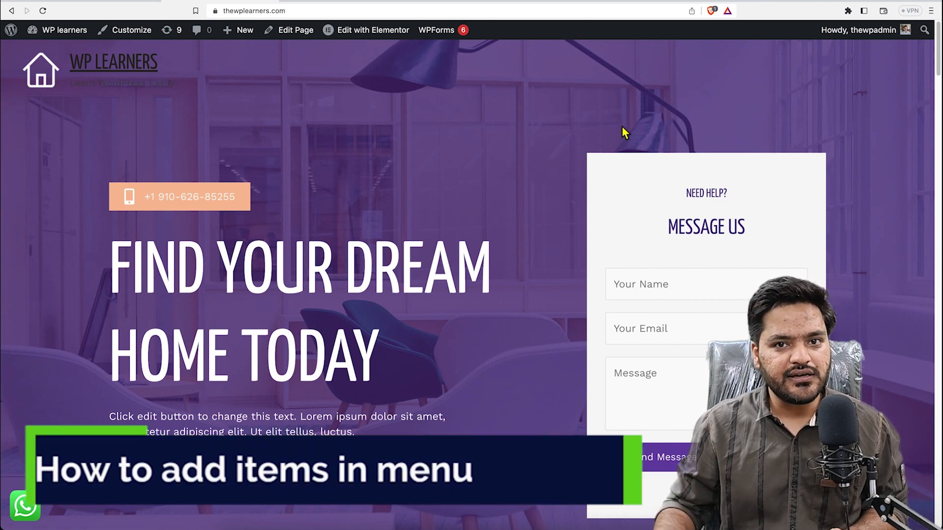
Return to the menu editor and examine the item sources, including the recent, full and searchable page lists.
{"action": "left_click", "coordinate": [115, 1]}
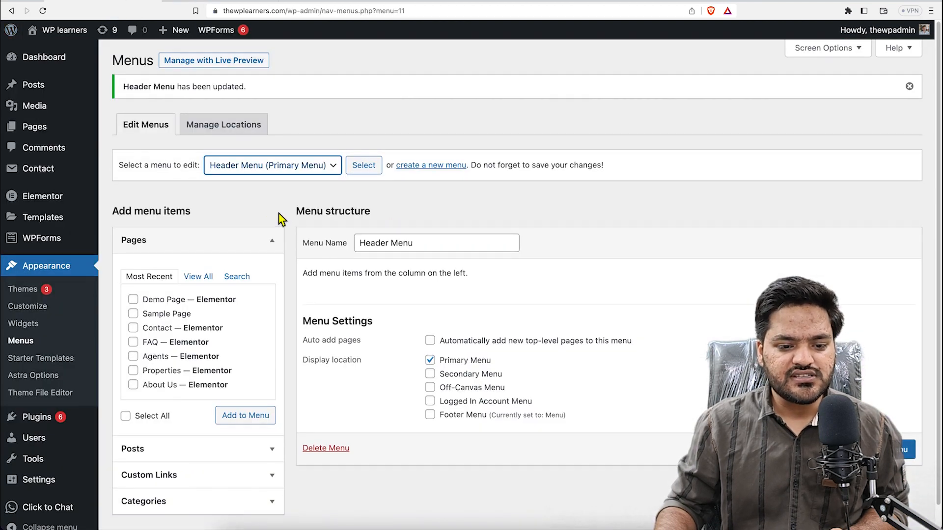
{"action": "left_click_drag", "start_coordinate": [113, 210], "coordinate": [215, 219]}
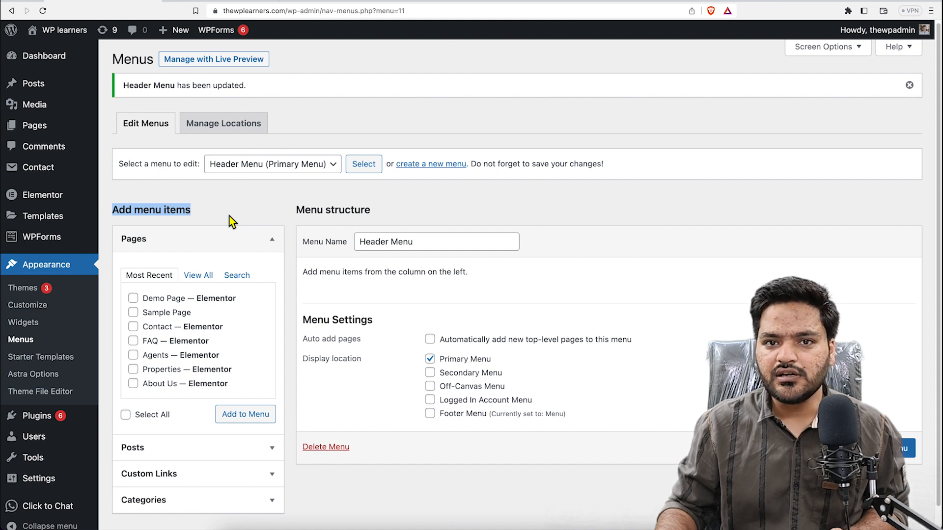
{"action": "left_click", "coordinate": [236, 250]}
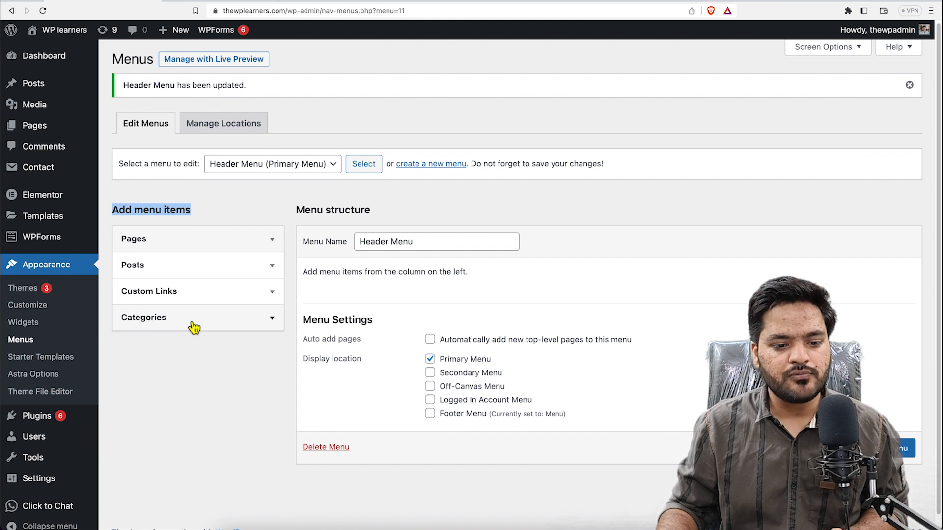
{"action": "left_click", "coordinate": [233, 242]}
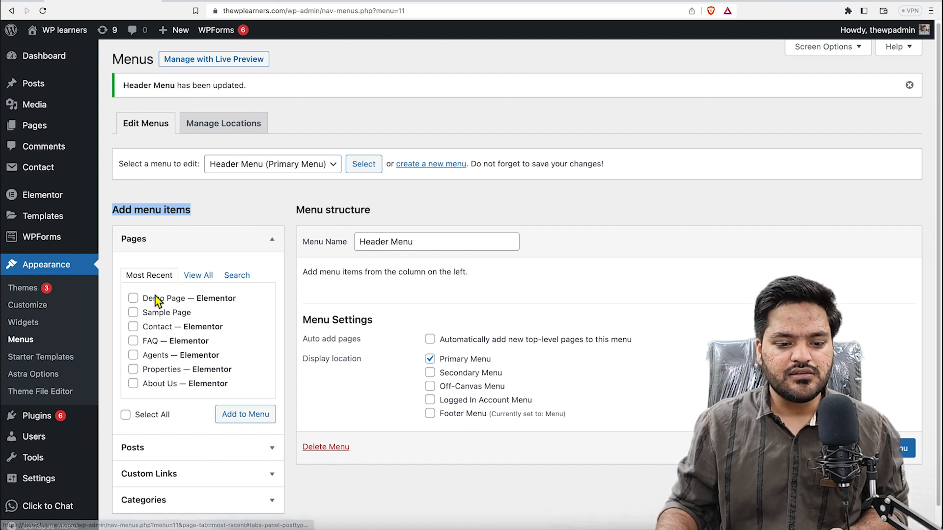
{"action": "left_click", "coordinate": [207, 278]}
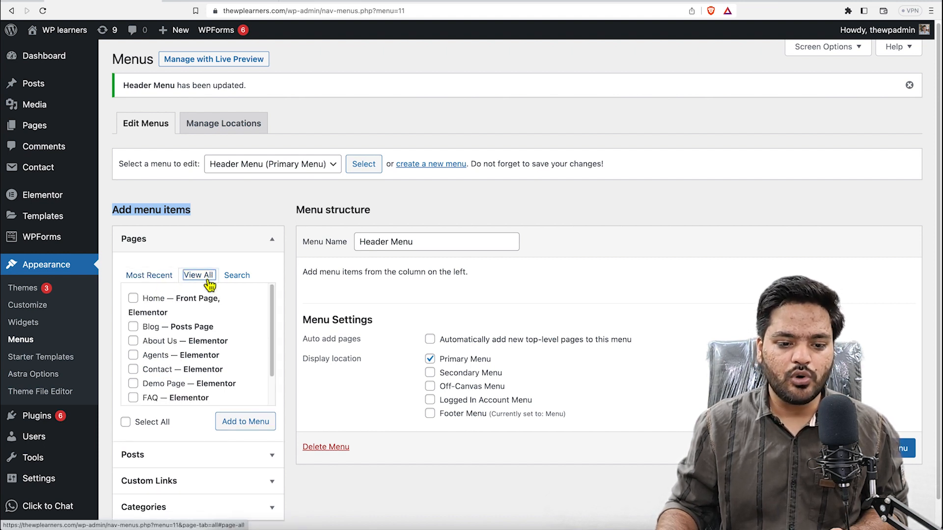
{"action": "left_click", "coordinate": [244, 281]}
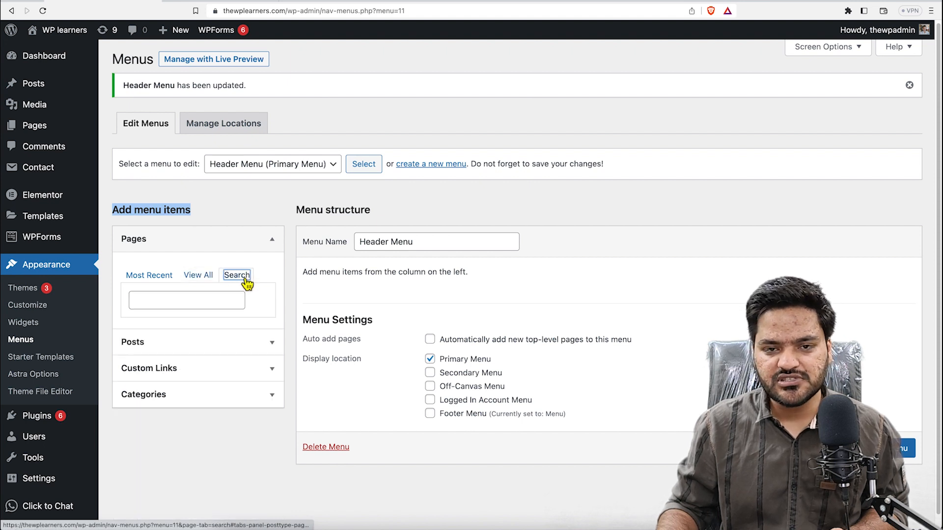
{"action": "left_click", "coordinate": [159, 281]}
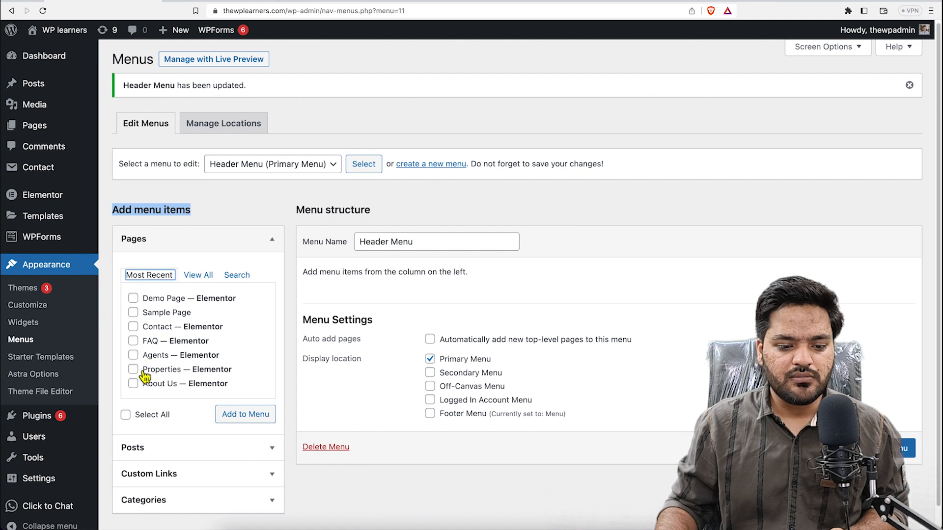
Add the About Us, Properties, Agents and Contact pages to Header Menu and save the menu.
{"action": "scroll", "coordinate": [170, 369], "scroll_direction": "down", "scroll_amount": 1}
{"action": "left_click", "coordinate": [133, 367]}
{"action": "left_click", "coordinate": [133, 352]}
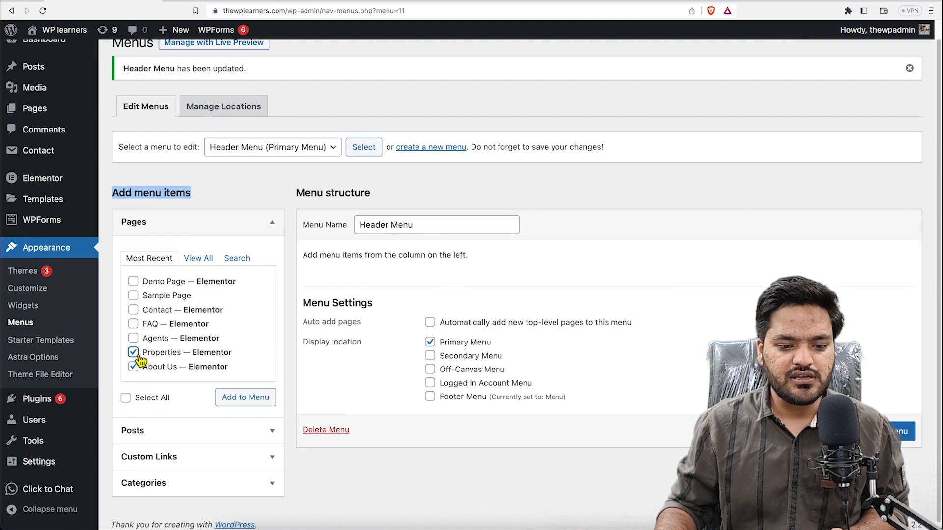
{"action": "left_click", "coordinate": [133, 309]}
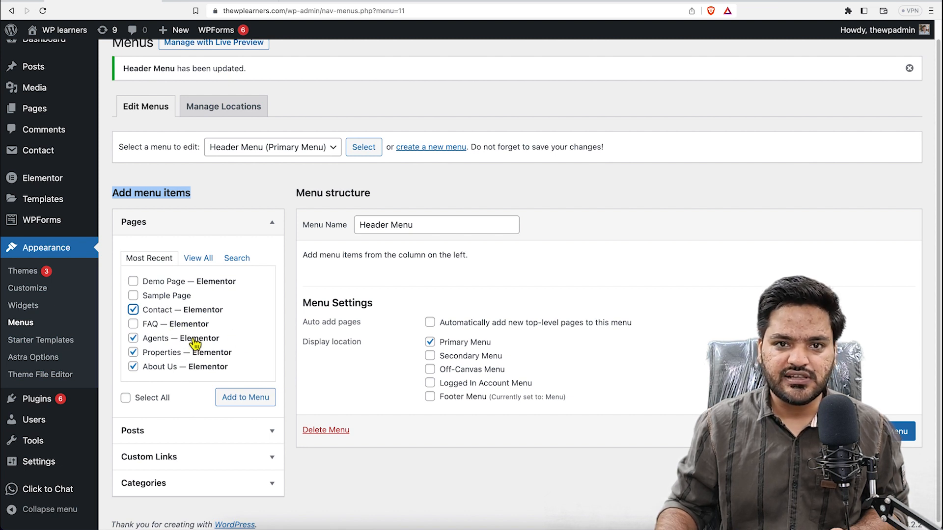
{"action": "left_click", "coordinate": [253, 410]}
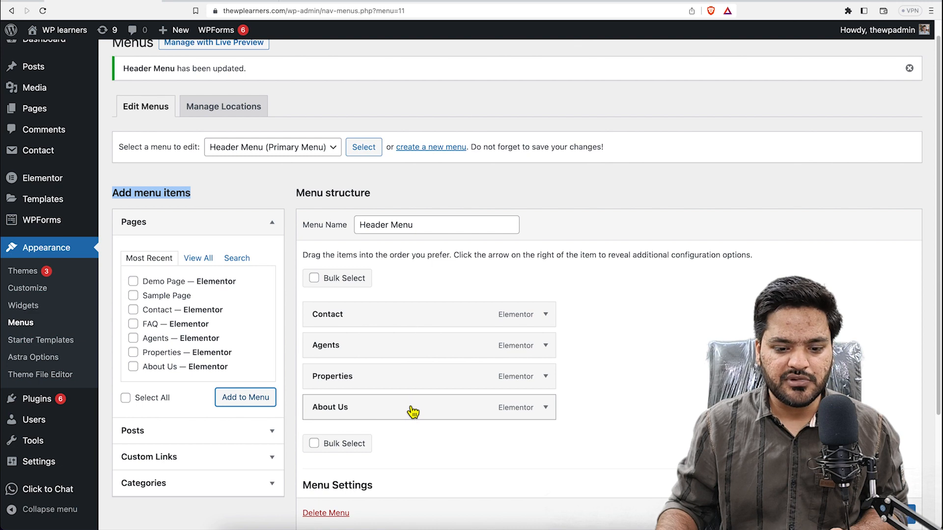
{"action": "scroll", "coordinate": [639, 407], "scroll_direction": "down", "scroll_amount": 3}
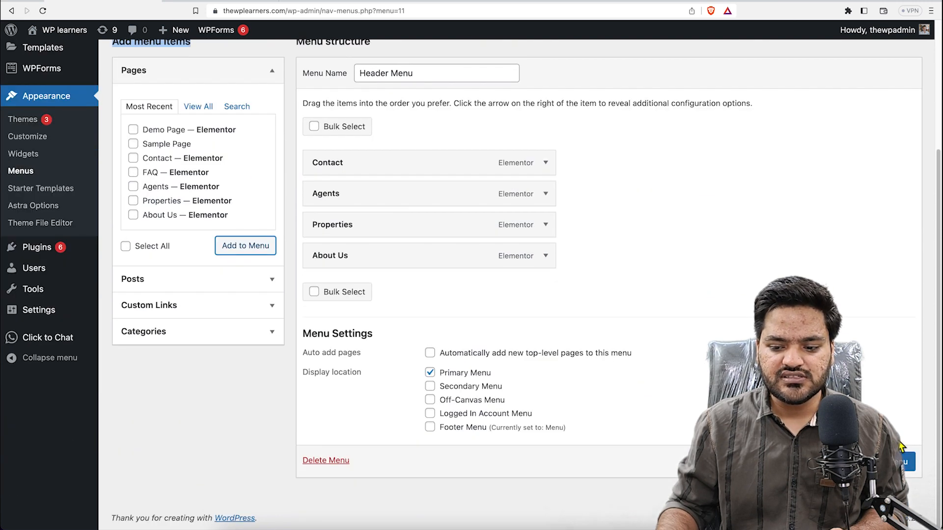
{"action": "left_click", "coordinate": [904, 462]}
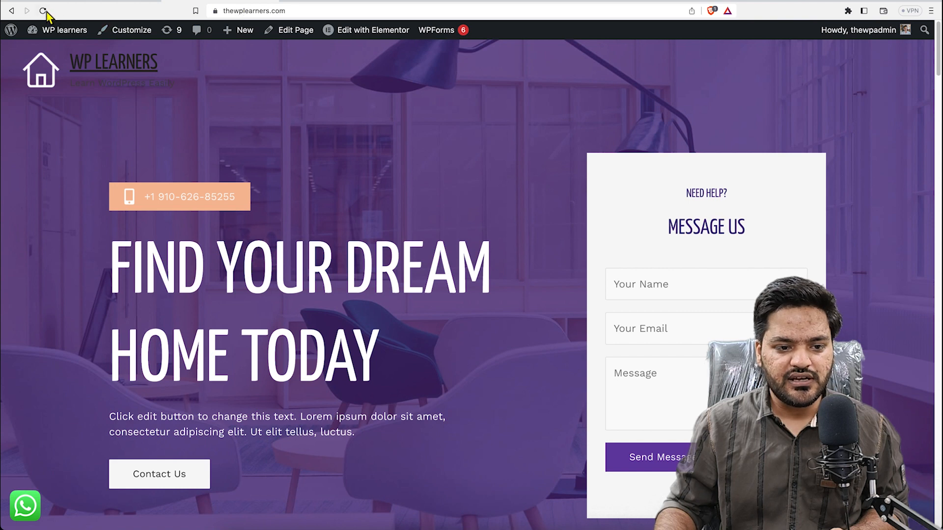
Reload the live homepage and compare its header navigation with the item order in the menu editor.
{"action": "left_click", "coordinate": [45, 11]}
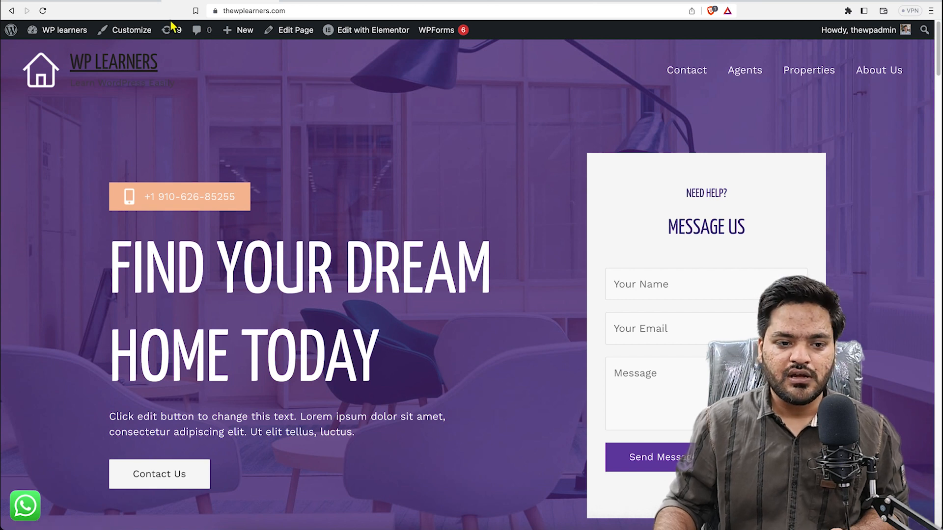
{"action": "left_click", "coordinate": [114, 2]}
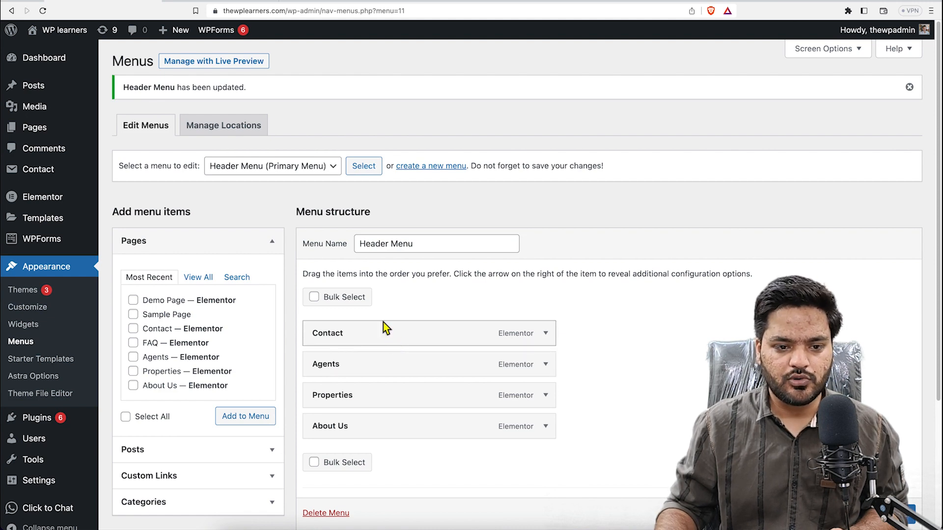
{"action": "left_click", "coordinate": [229, 2]}
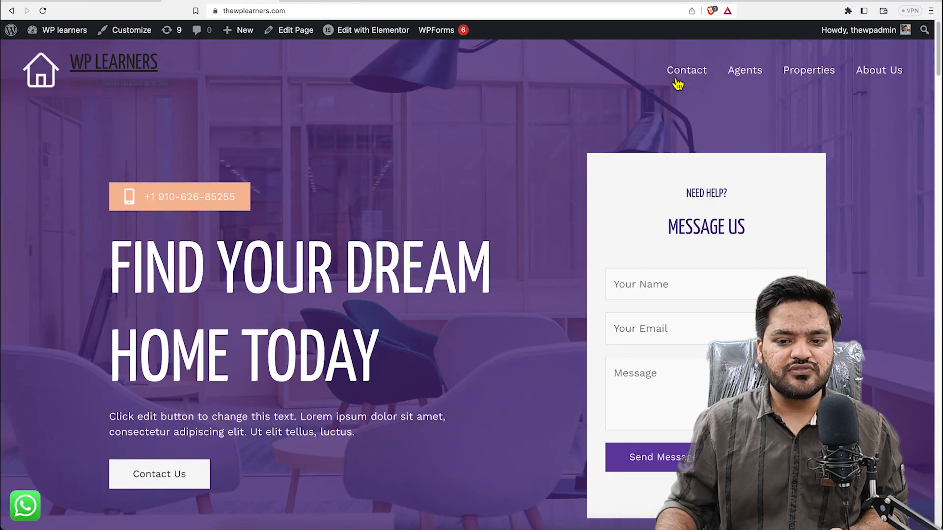
Return to the menu editor, move Contact below About Us to the end of Header Menu, and save the menu.
{"action": "left_click", "coordinate": [121, 2]}
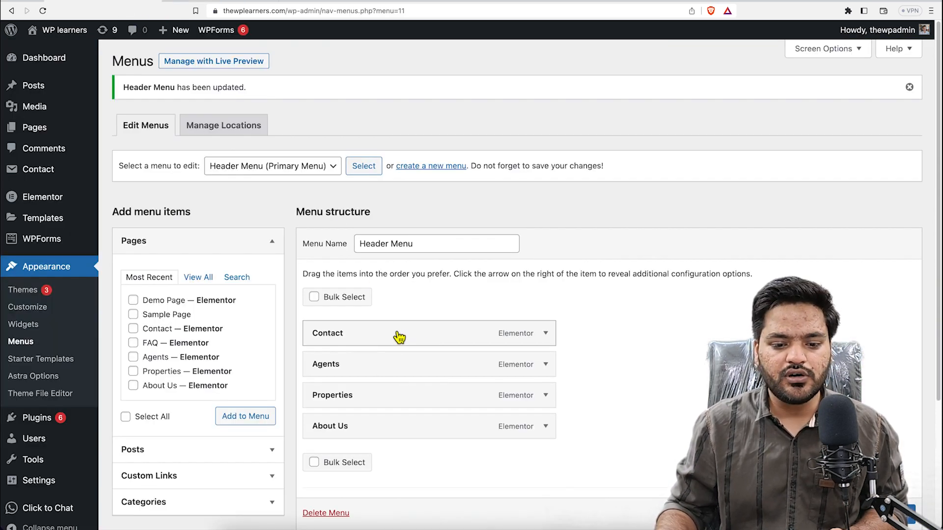
{"action": "left_click", "coordinate": [390, 338]}
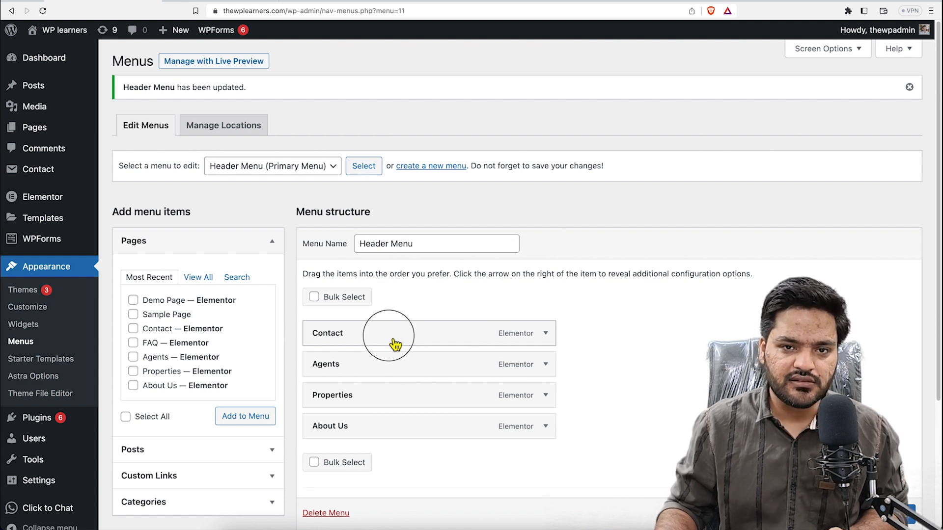
{"action": "left_click_drag", "start_coordinate": [395, 344], "coordinate": [396, 437]}
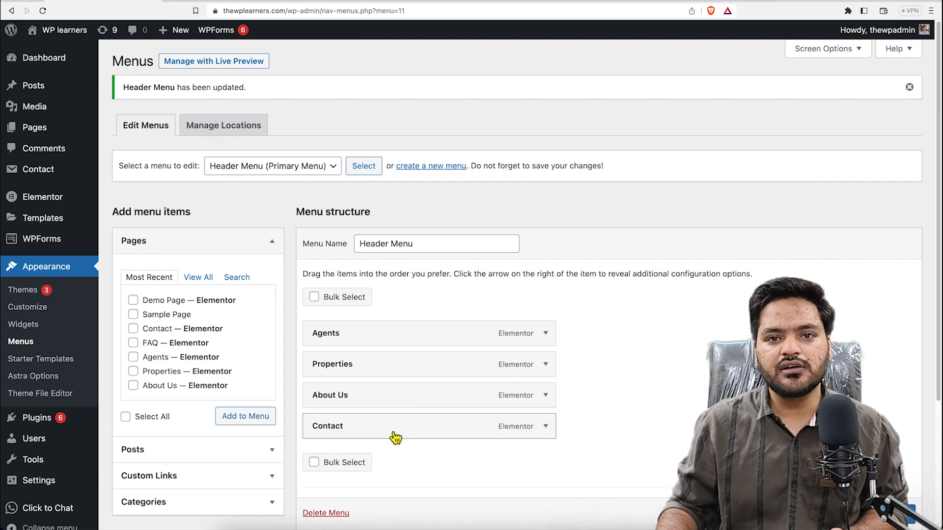
{"action": "scroll", "coordinate": [609, 314], "scroll_direction": "down", "scroll_amount": 1}
{"action": "left_click", "coordinate": [911, 514]}
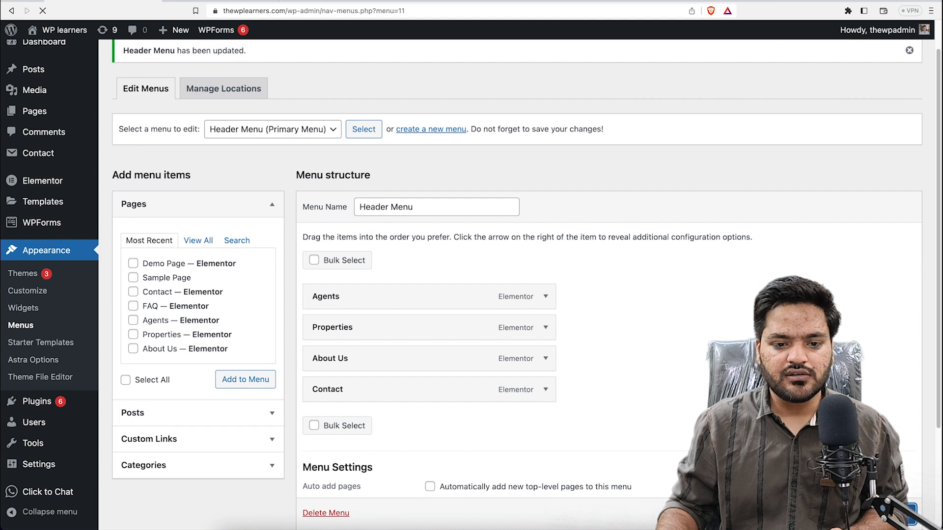
Reload the live homepage to check the order of its header links, and return to the menu editor.
{"action": "left_click", "coordinate": [203, 2]}
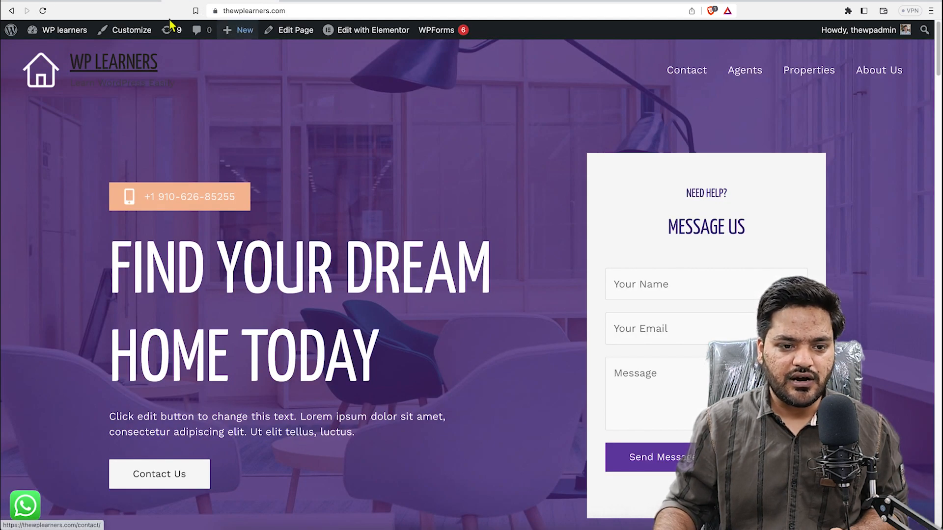
{"action": "left_click", "coordinate": [43, 11]}
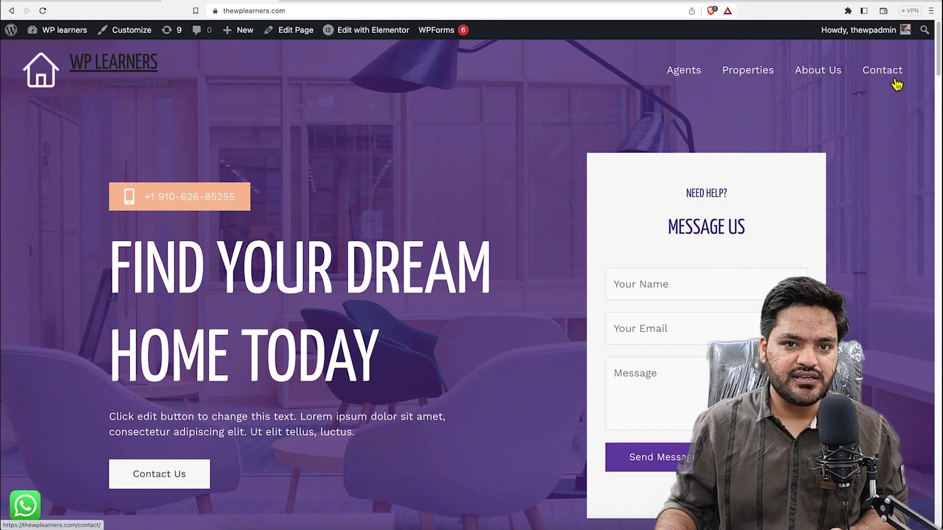
{"action": "left_click", "coordinate": [104, 5]}
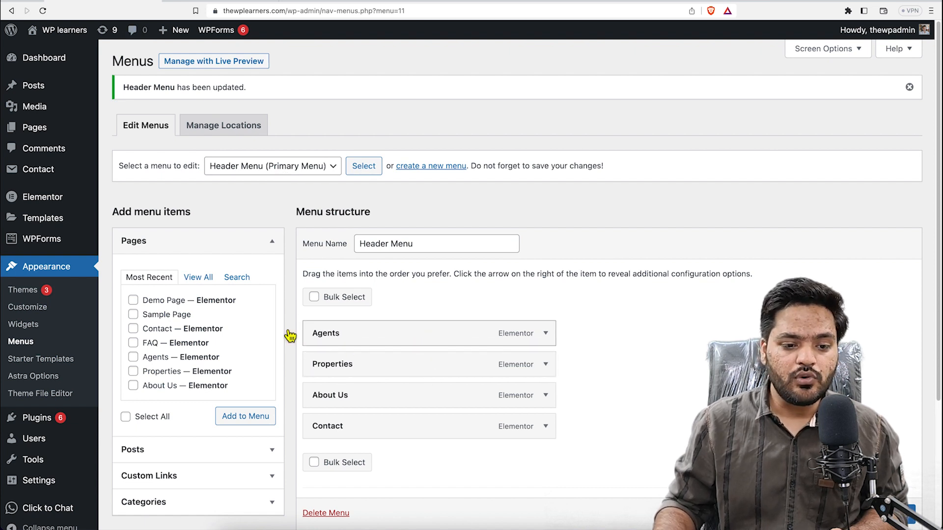
Look through the recent, full and searchable post lists, and add the post "india vs aus ODI match 2022" to Header Menu.
{"action": "left_click", "coordinate": [192, 245]}
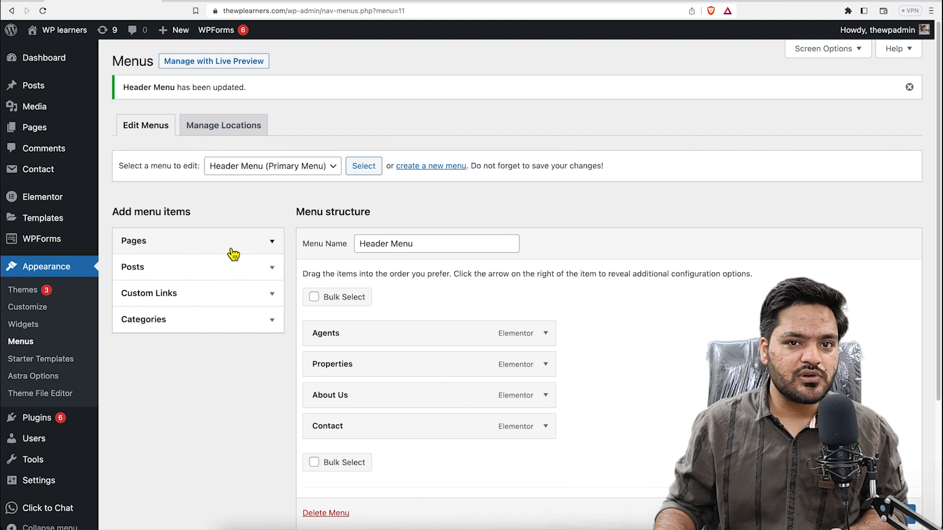
{"action": "left_click", "coordinate": [220, 275]}
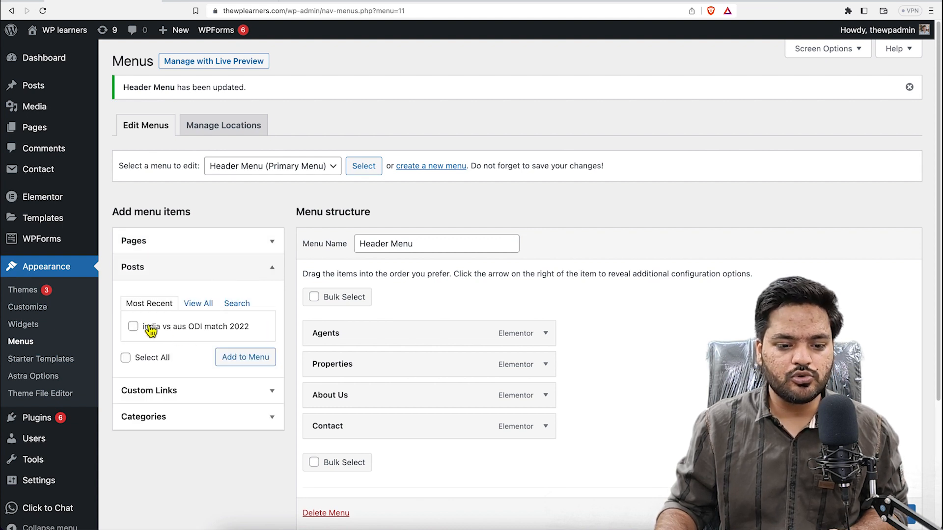
{"action": "left_click", "coordinate": [205, 305]}
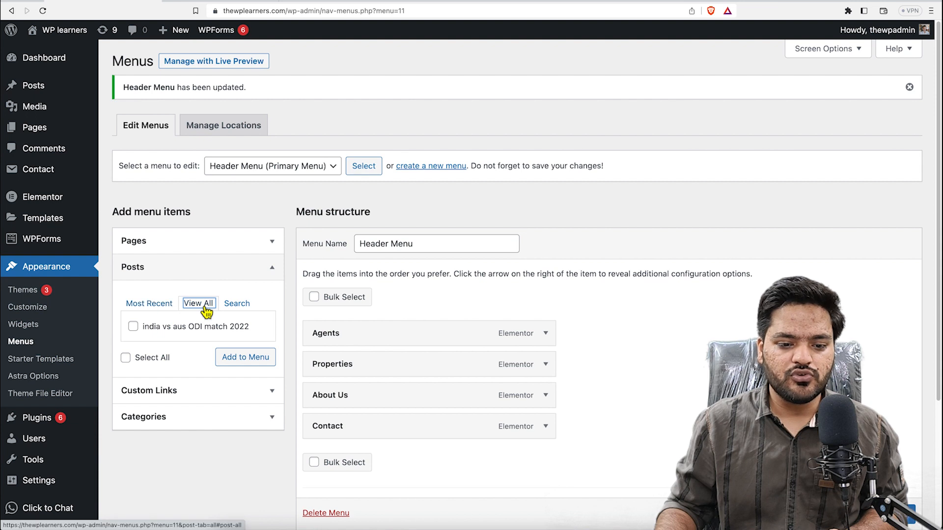
{"action": "left_click", "coordinate": [253, 305]}
{"action": "left_click", "coordinate": [155, 305]}
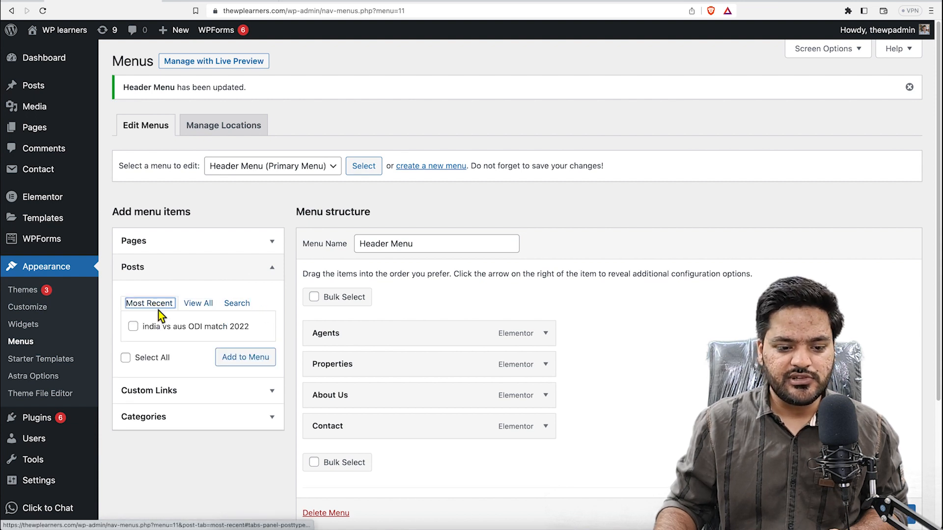
{"action": "left_click", "coordinate": [137, 331]}
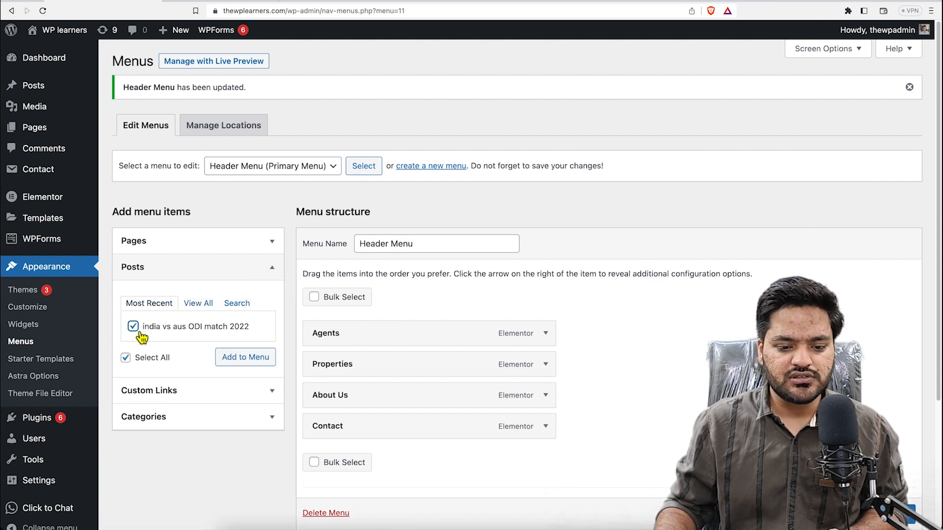
{"action": "left_click", "coordinate": [252, 366]}
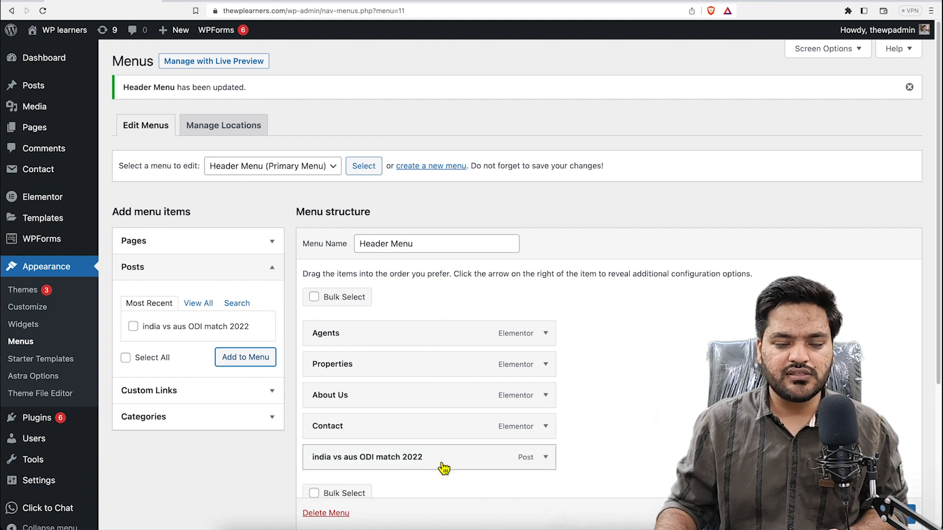
{"action": "left_click", "coordinate": [206, 267]}
{"action": "left_click", "coordinate": [200, 300]}
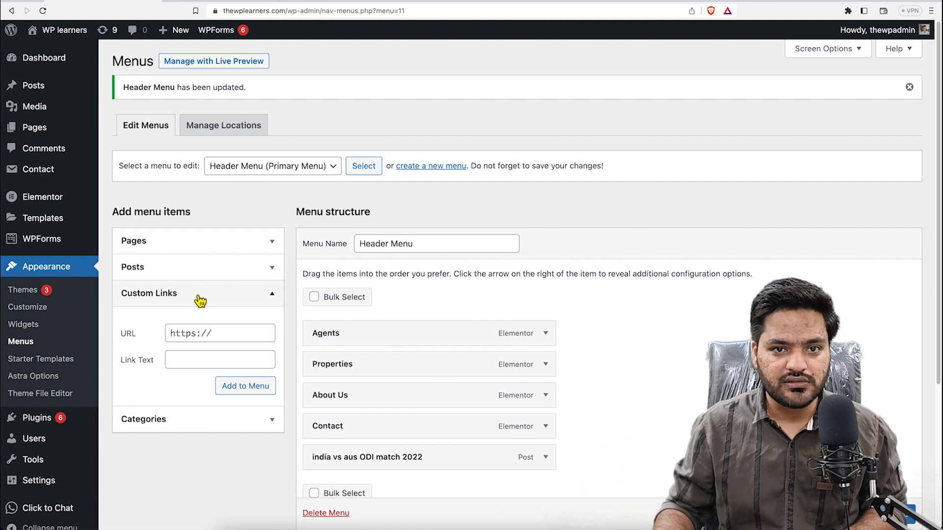
{"action": "left_click", "coordinate": [228, 338]}
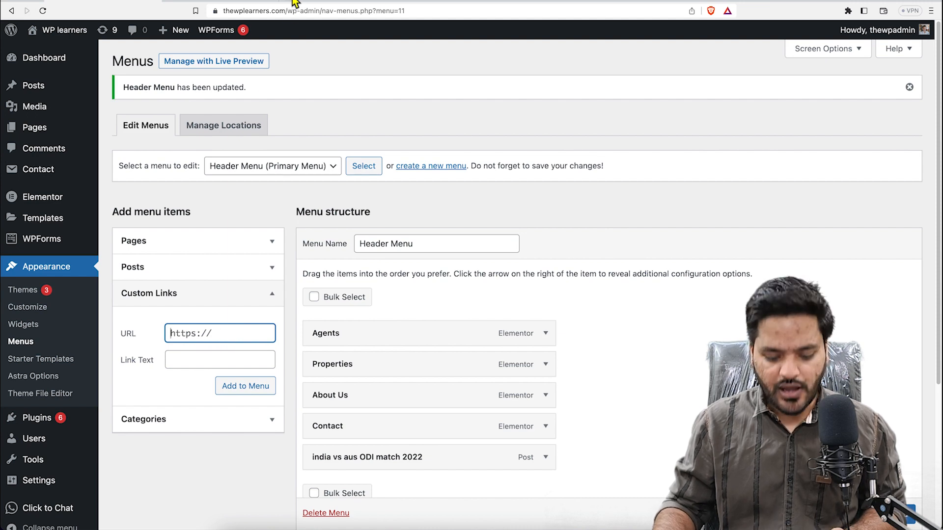
{"action": "key", "text": "super+t"}
{"action": "type", "text": "goo"}
{"action": "key", "text": "Return"}
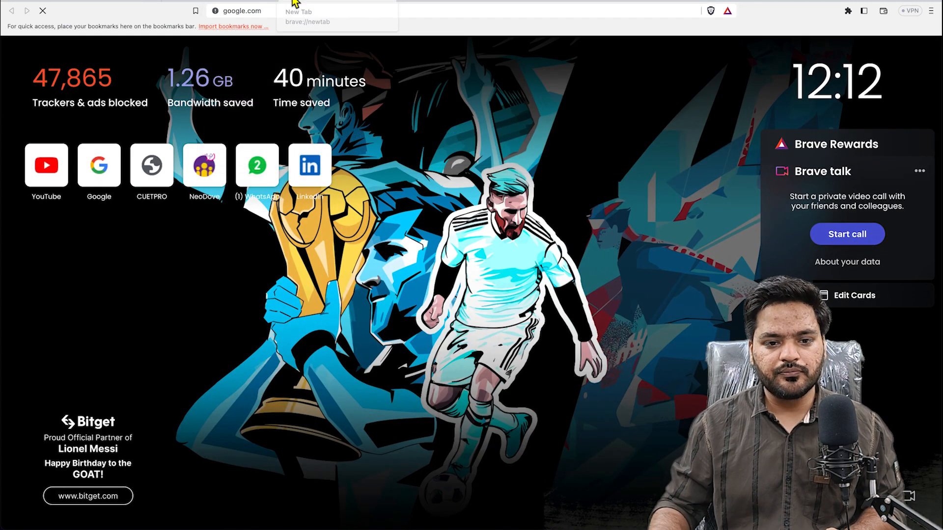
{"action": "left_click", "coordinate": [263, 13]}
{"action": "left_click", "coordinate": [312, 15]}
{"action": "left_click_drag", "start_coordinate": [311, 14], "coordinate": [204, 11]}
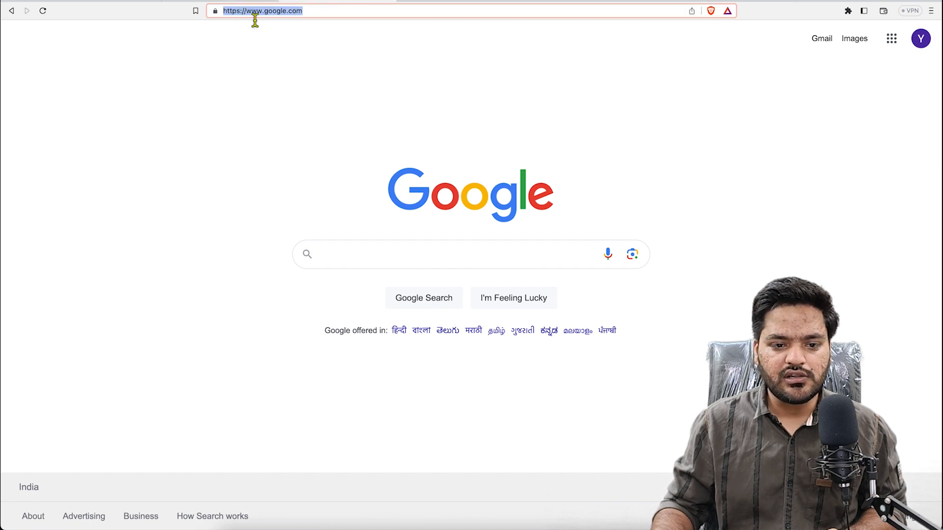
{"action": "right_click", "coordinate": [277, 18]}
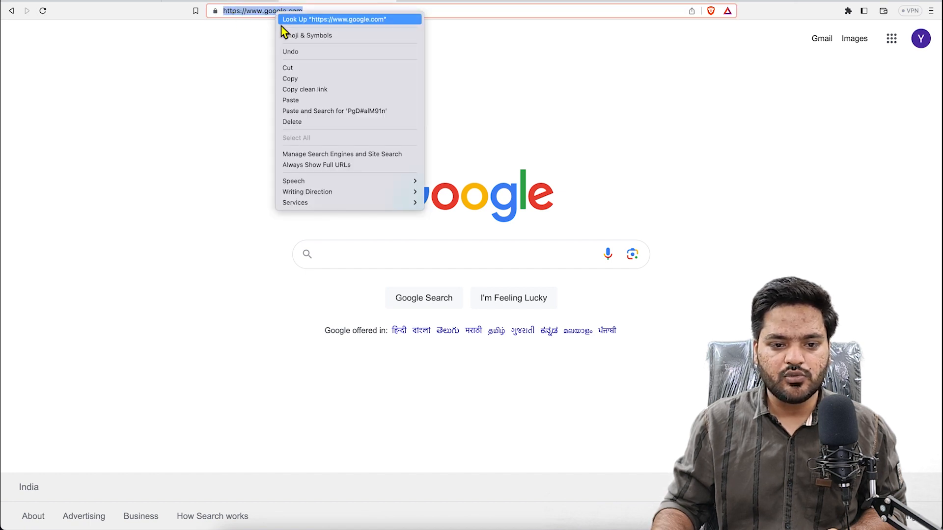
{"action": "left_click", "coordinate": [301, 78]}
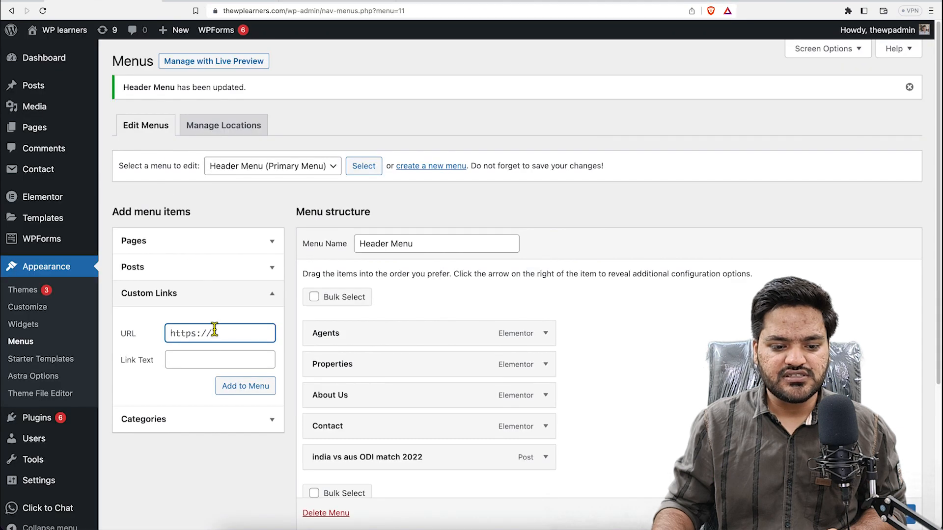
Add a custom link to Header Menu with the copied Google address as URL and "Google" as link text.
{"action": "right_click", "coordinate": [215, 338]}
{"action": "left_click", "coordinate": [230, 407]}
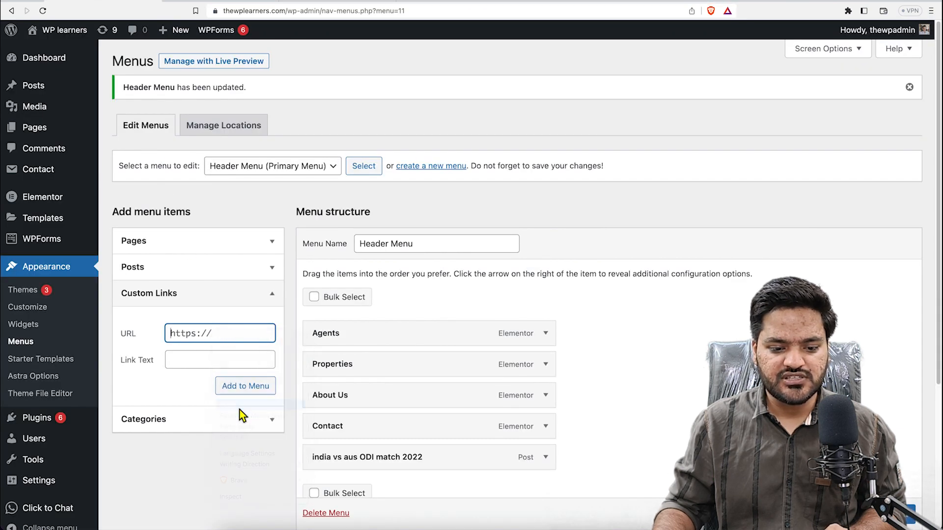
{"action": "left_click", "coordinate": [197, 366]}
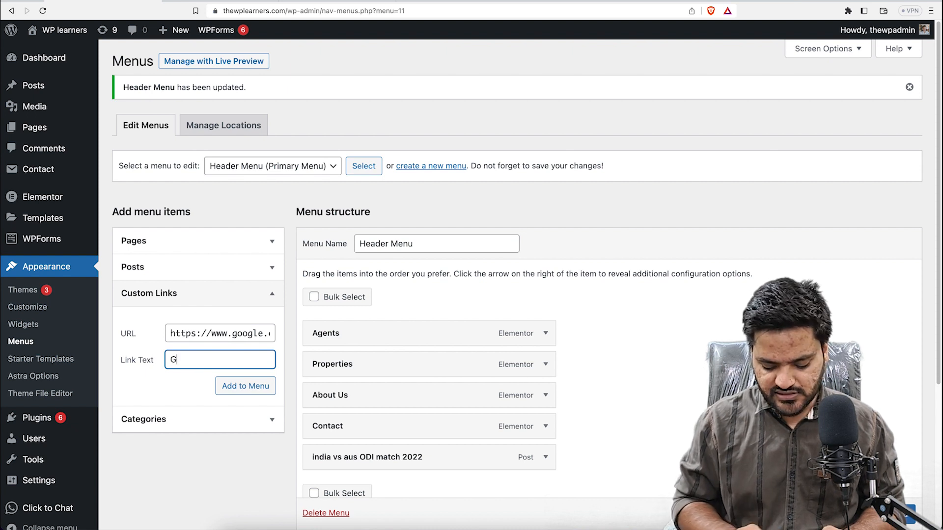
{"action": "type", "text": "Google"}
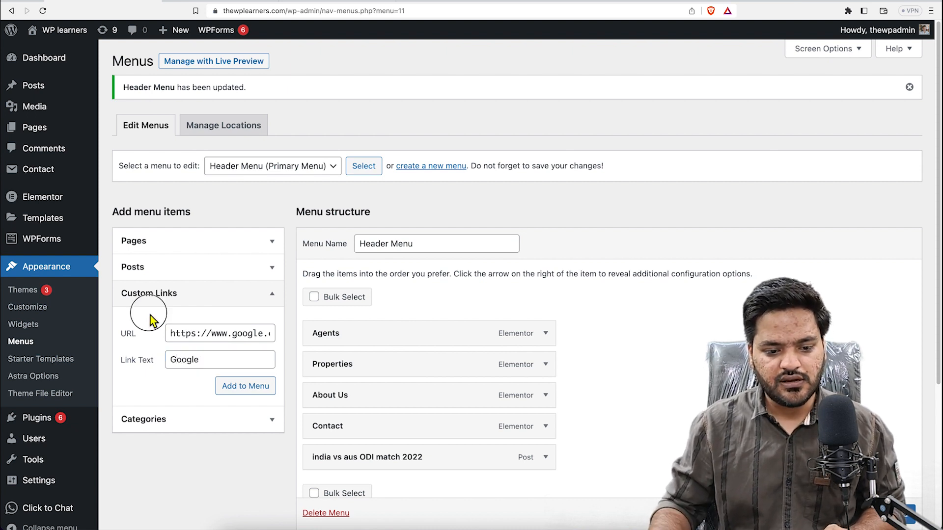
{"action": "left_click", "coordinate": [263, 393]}
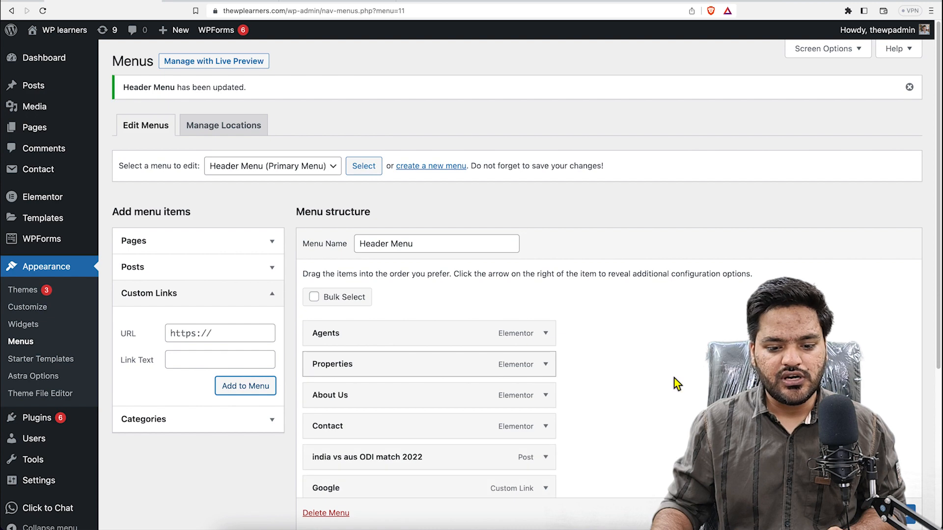
Add the Cricket category to Header Menu and save the menu.
{"action": "scroll", "coordinate": [610, 375], "scroll_direction": "down", "scroll_amount": 2}
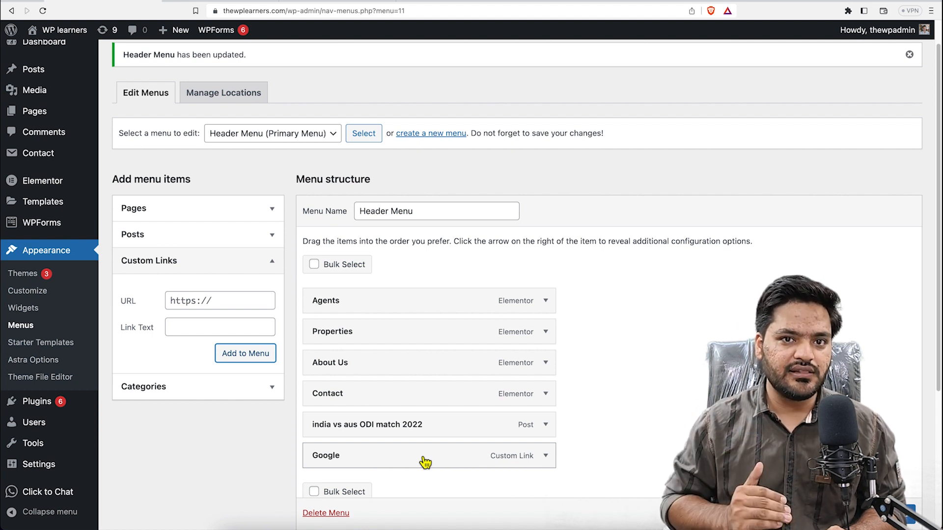
{"action": "left_click", "coordinate": [222, 260]}
{"action": "left_click", "coordinate": [217, 293]}
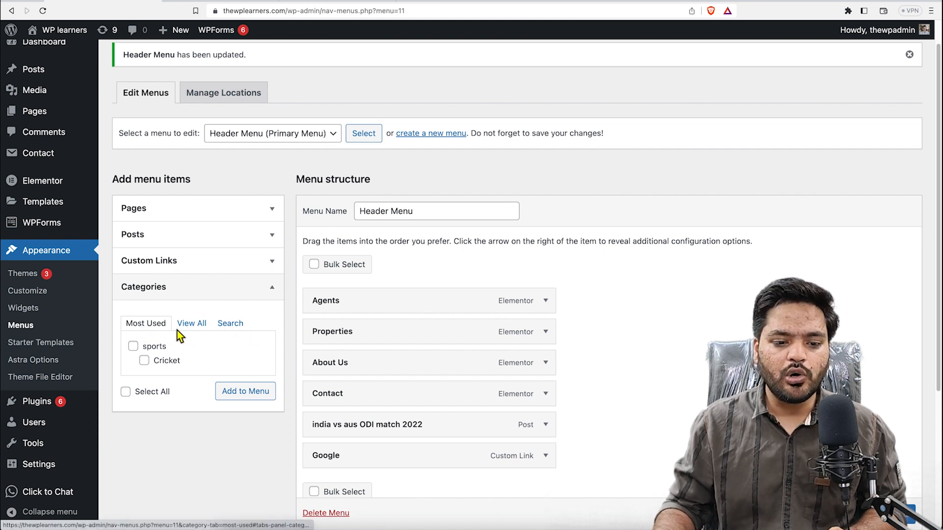
{"action": "left_click", "coordinate": [145, 362]}
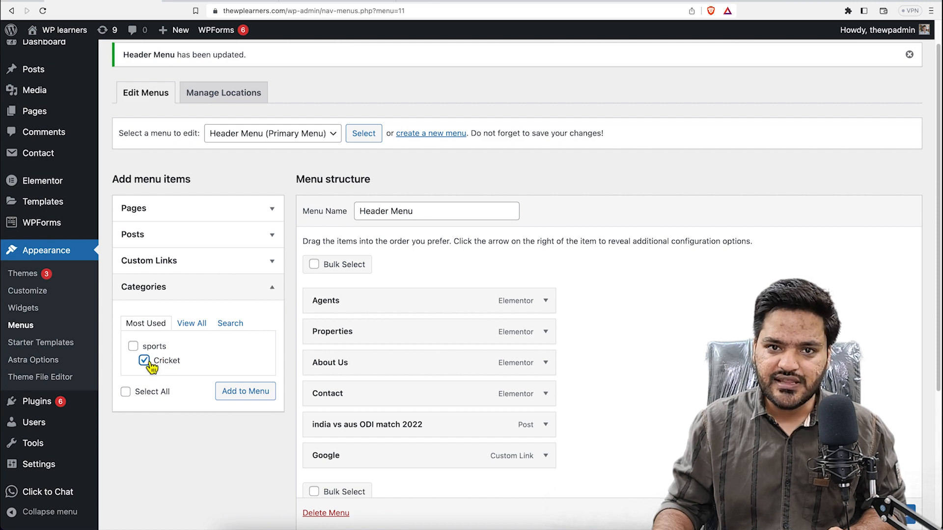
{"action": "left_click", "coordinate": [250, 391]}
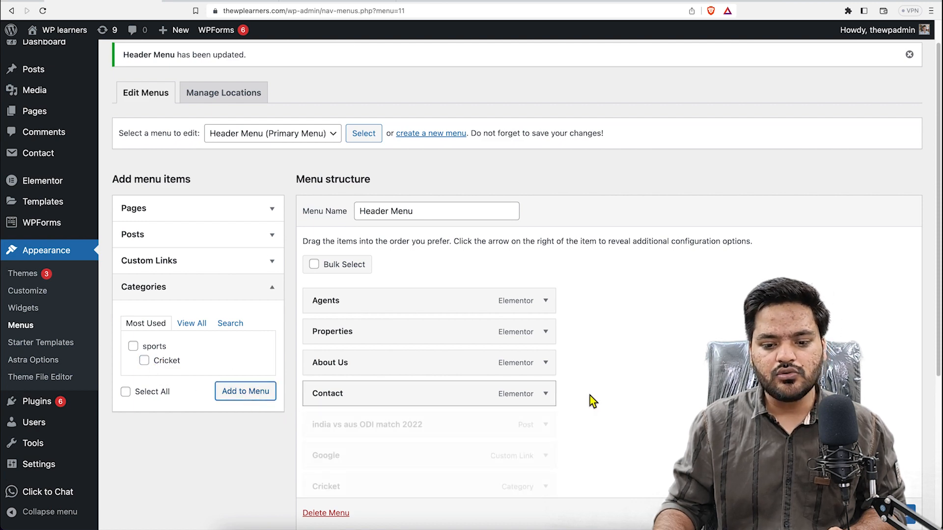
{"action": "scroll", "coordinate": [593, 402], "scroll_direction": "down", "scroll_amount": 2}
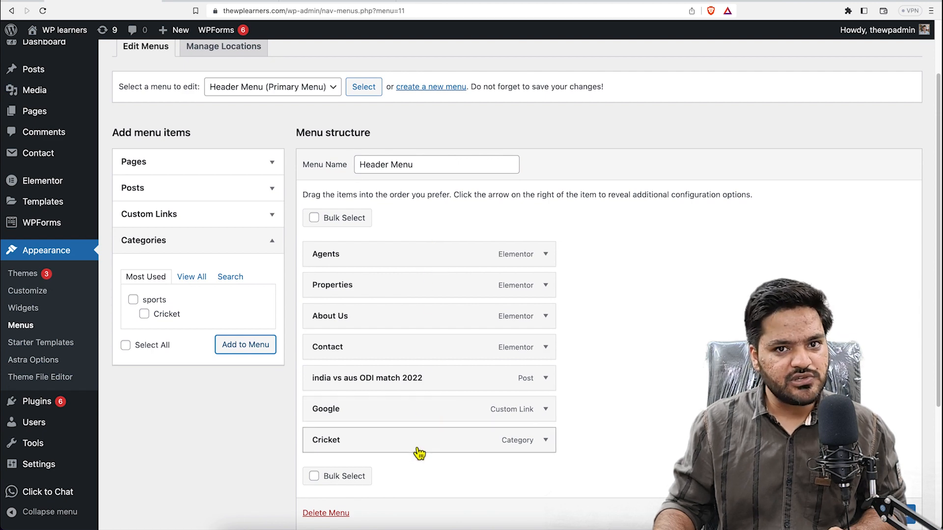
{"action": "left_click", "coordinate": [892, 514]}
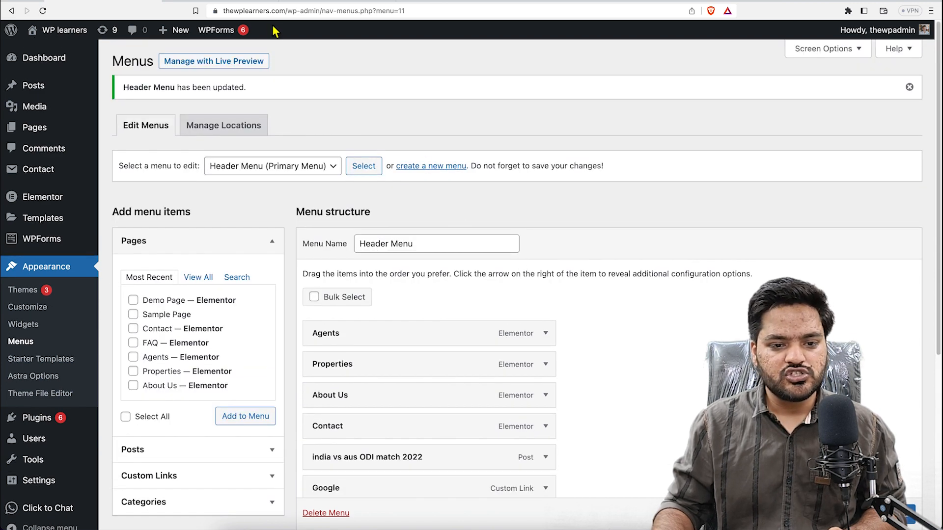
Compare the live homepage's header navigation with the full list of items in the menu editor.
{"action": "left_click", "coordinate": [227, 2]}
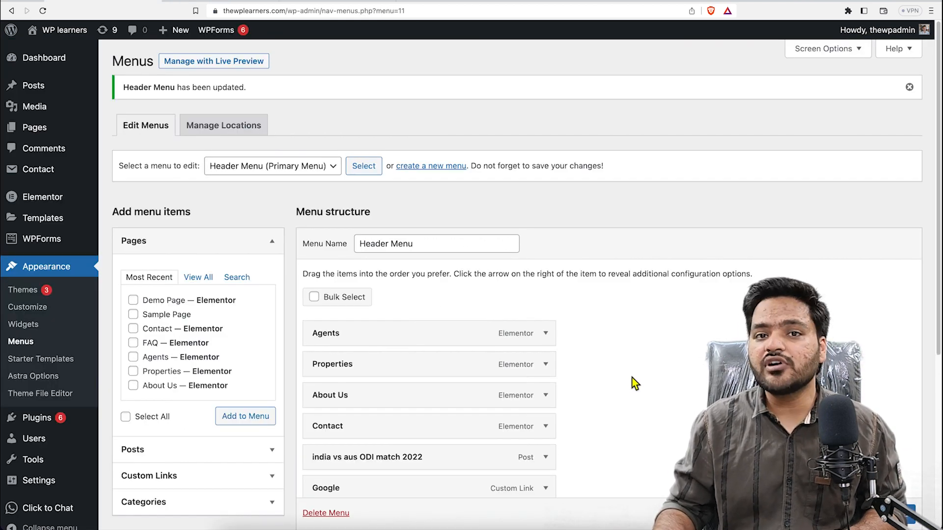
{"action": "scroll", "coordinate": [632, 384], "scroll_direction": "down", "scroll_amount": 3}
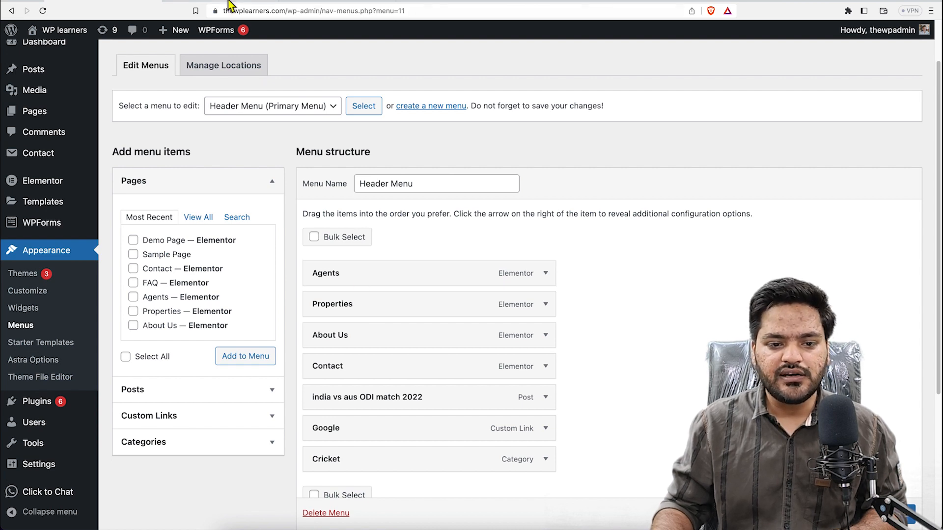
{"action": "left_click", "coordinate": [265, 4]}
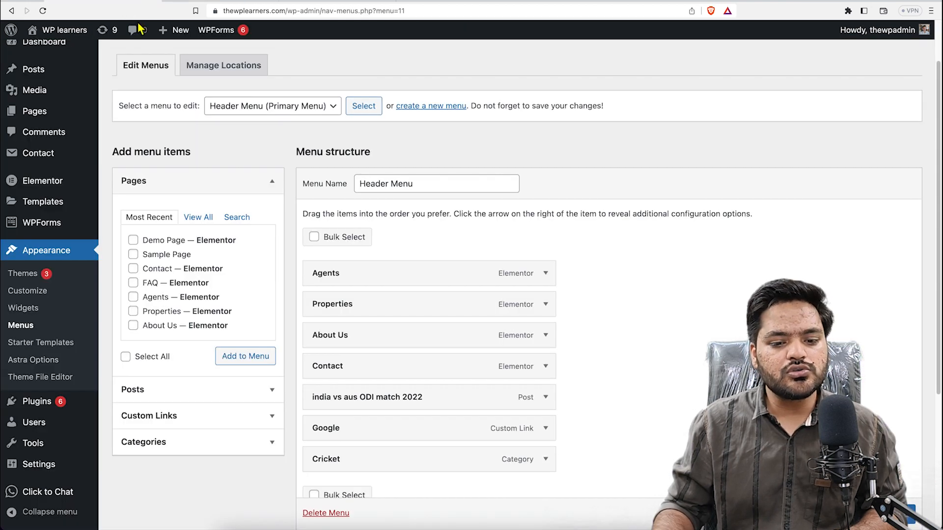
Nest Properties and About Us as sub items under Agents in the Header Menu structure.
{"action": "left_click", "coordinate": [387, 316]}
{"action": "left_click_drag", "start_coordinate": [387, 315], "coordinate": [410, 316]}
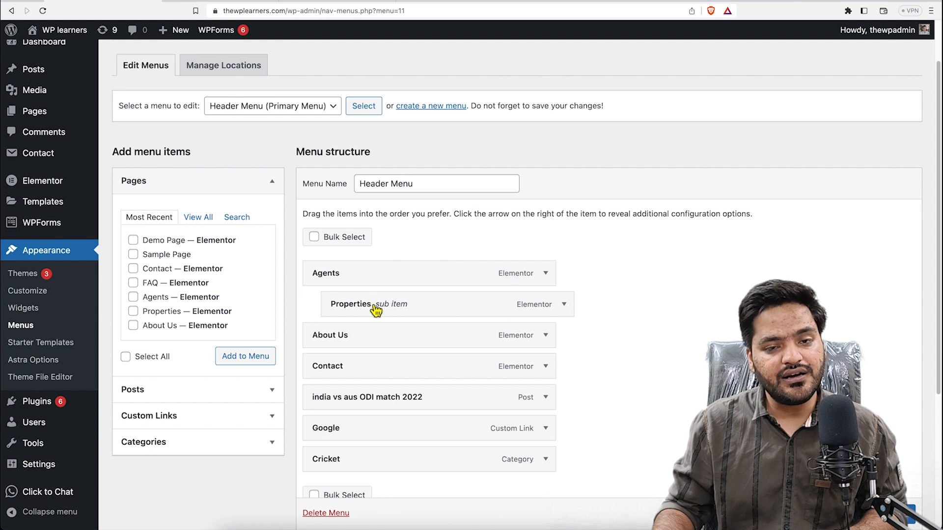
{"action": "left_click", "coordinate": [363, 343]}
{"action": "left_click_drag", "start_coordinate": [363, 343], "coordinate": [384, 343]}
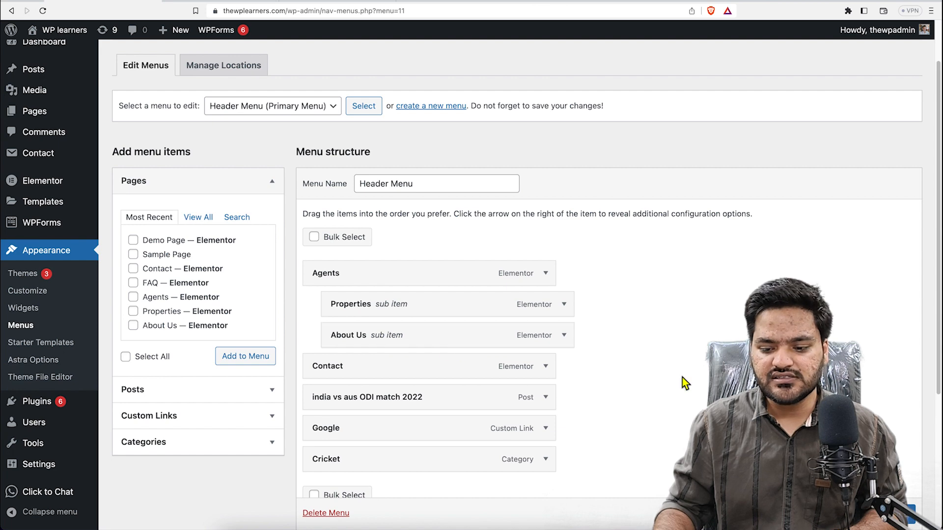
{"action": "scroll", "coordinate": [938, 518], "scroll_direction": "down", "scroll_amount": 2}
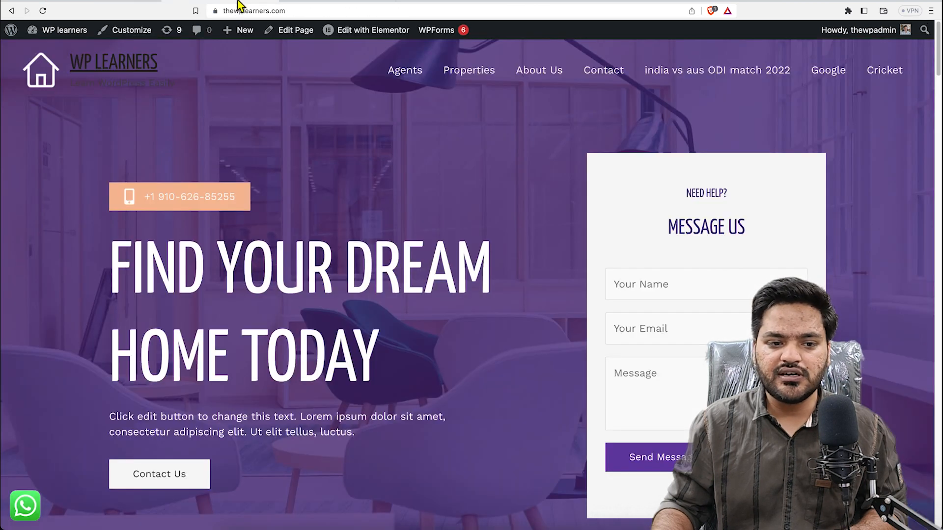
Reload the live homepage and check the sub items under Agents in the header navigation.
{"action": "left_click", "coordinate": [44, 10]}
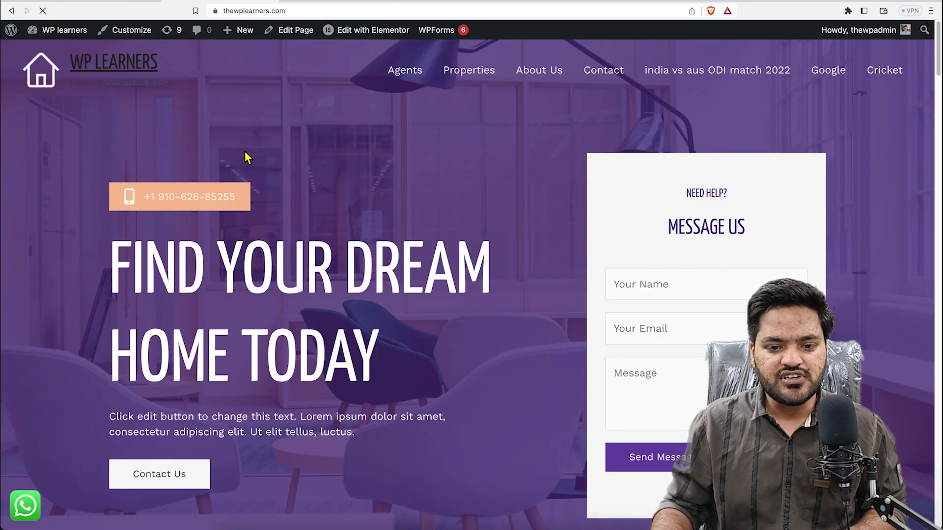
{"action": "mouse_move", "coordinate": [565, 80]}
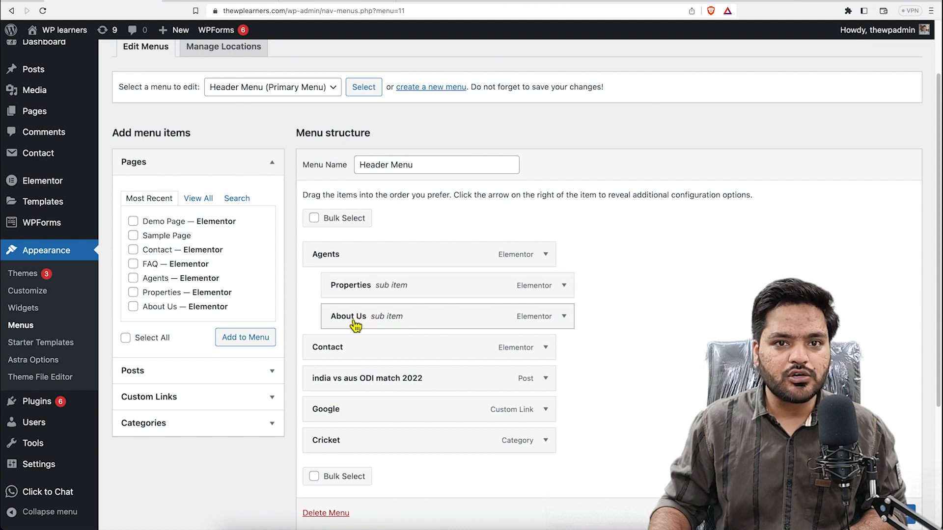
Nest About Us one level deeper as a sub item of Properties in Header Menu and save the menu.
{"action": "left_click_drag", "start_coordinate": [352, 319], "coordinate": [372, 320]}
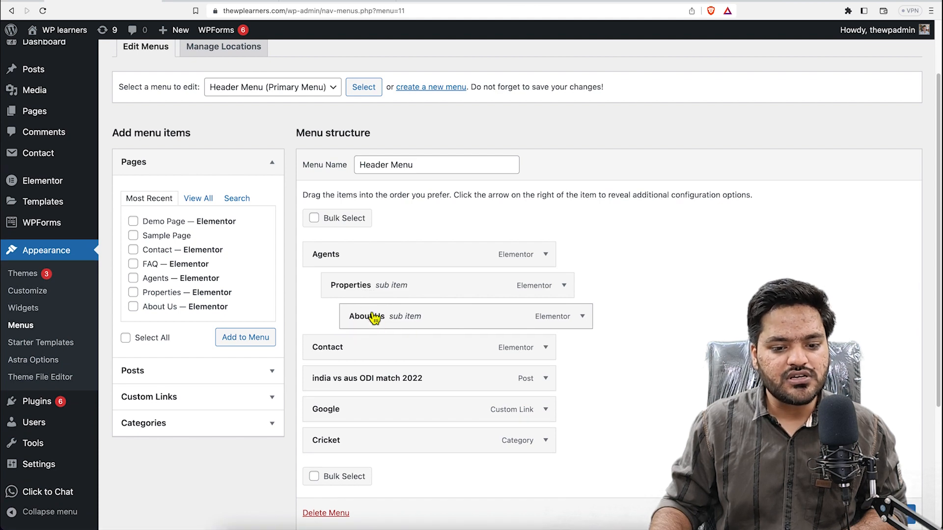
{"action": "scroll", "coordinate": [527, 263], "scroll_direction": "down", "scroll_amount": 2}
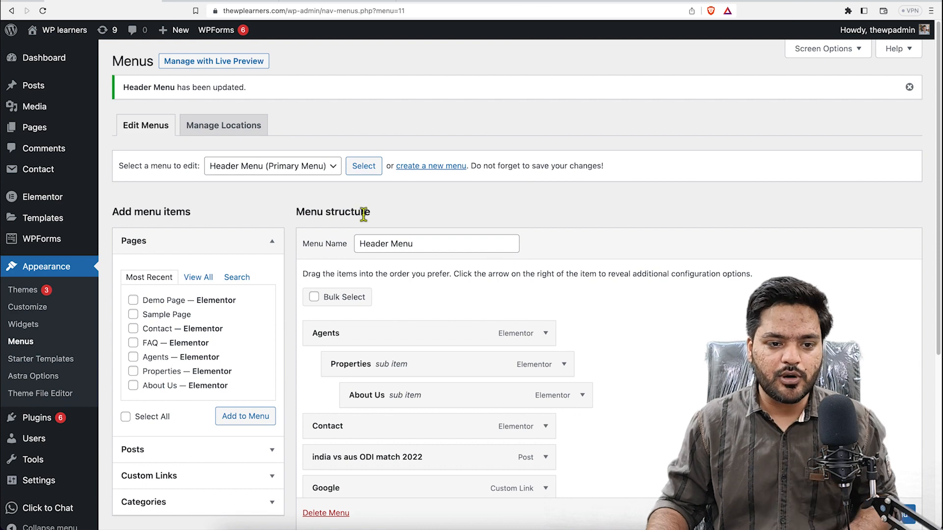
Reload the live homepage and expand Agents and its Properties sub item to check the second-level dropdown in the header navigation.
{"action": "left_click", "coordinate": [243, 1]}
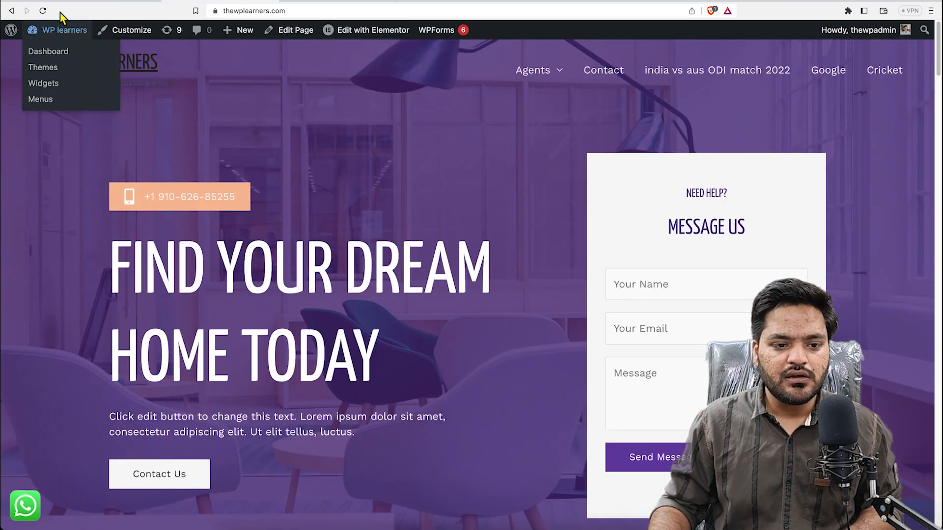
{"action": "left_click", "coordinate": [43, 10]}
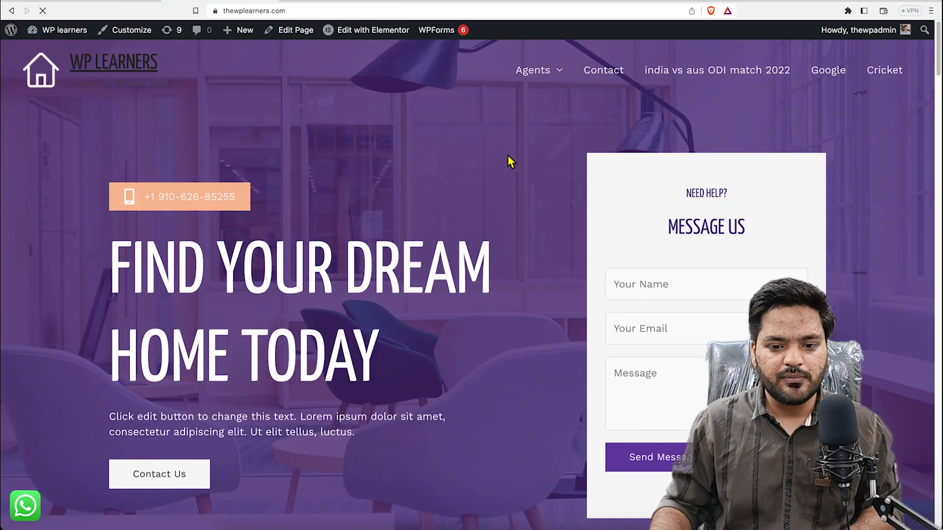
{"action": "mouse_move", "coordinate": [549, 79]}
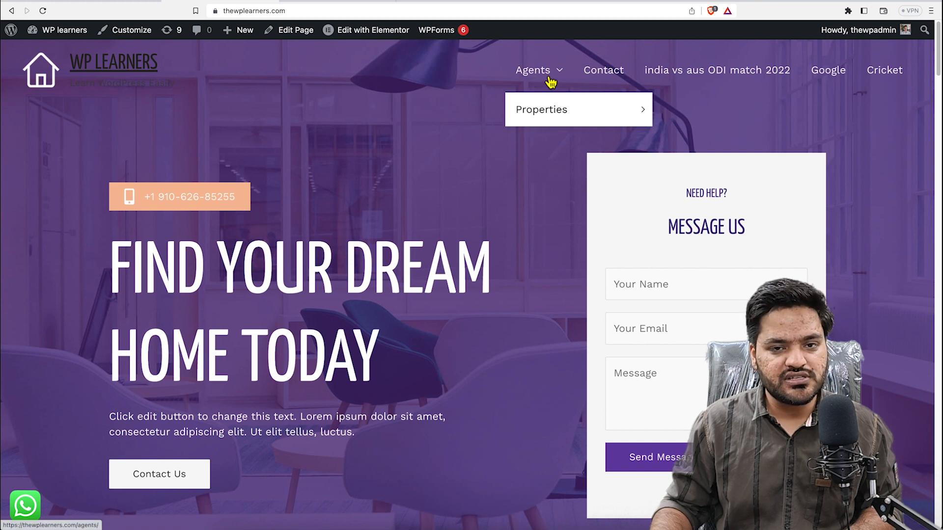
{"action": "mouse_move", "coordinate": [552, 120]}
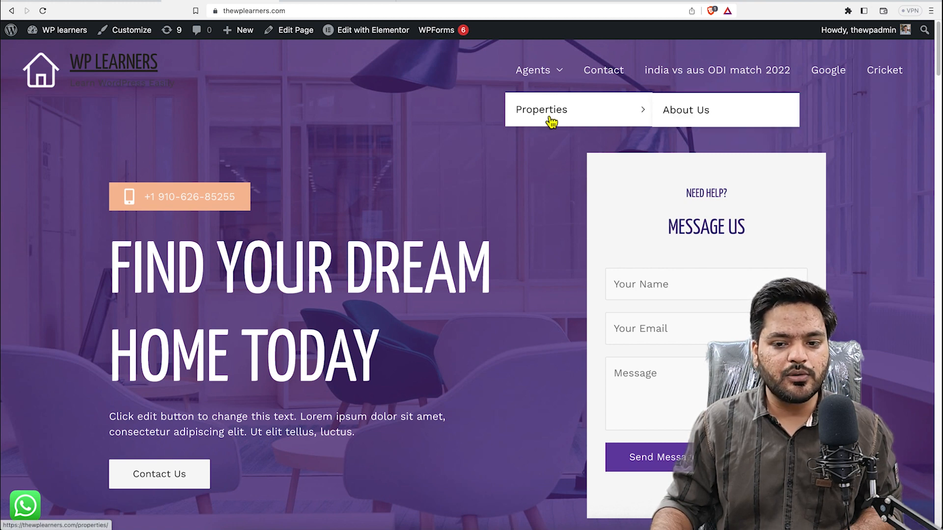